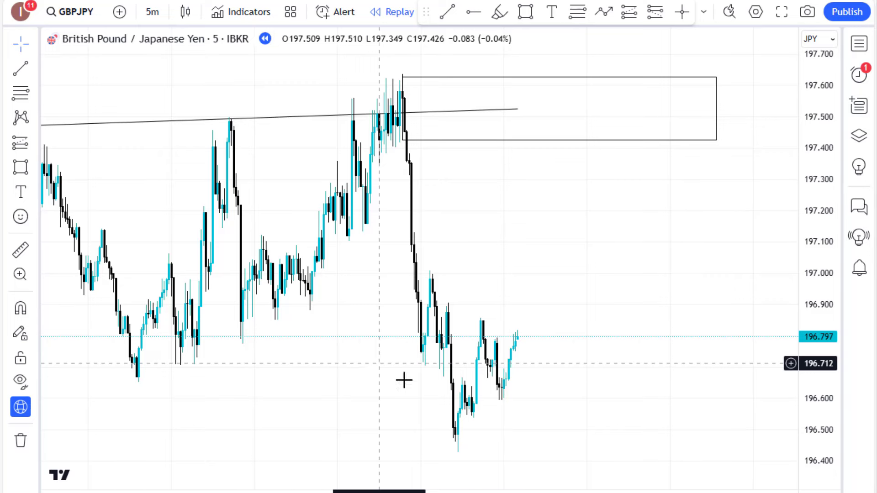
Switch to the VIP Forex group chat in Telegram, review the "sell uj" signal with its charts, and return to TradingView.
left_click_drag(421, 383, 510, 380)
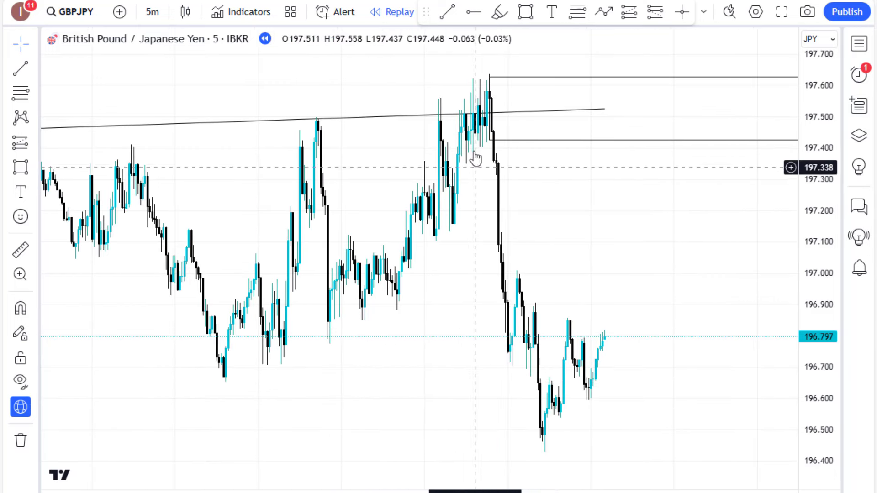
key("alt+Tab")
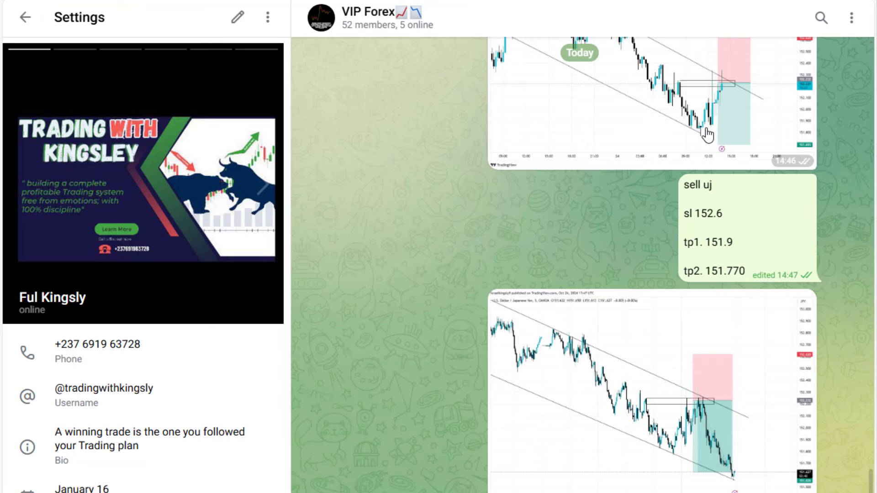
scroll(707, 134, "up", 3)
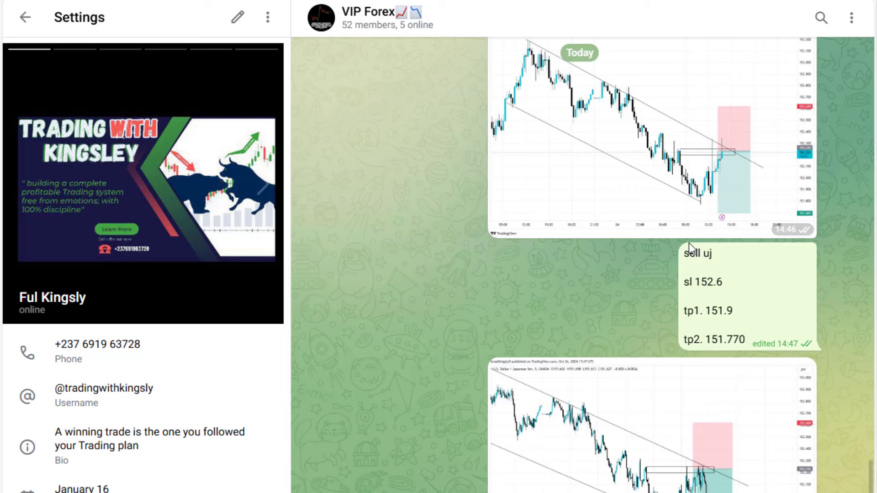
scroll(690, 247, "down", 3)
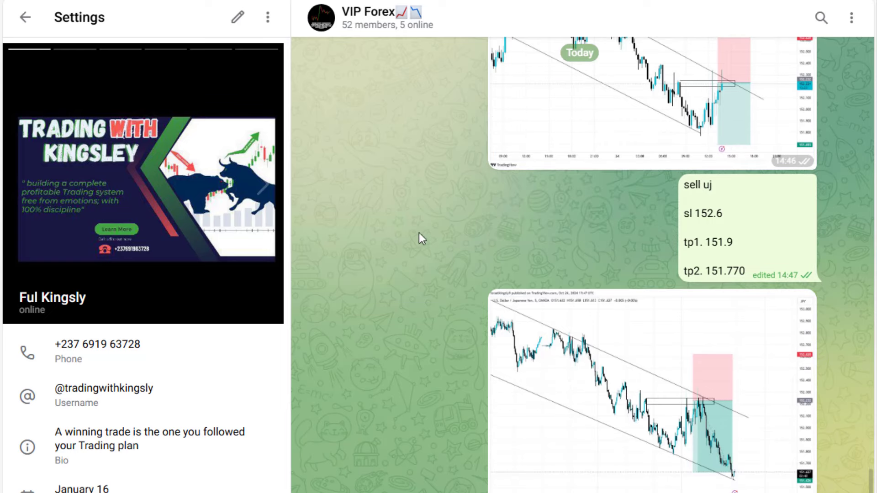
key("alt+Tab")
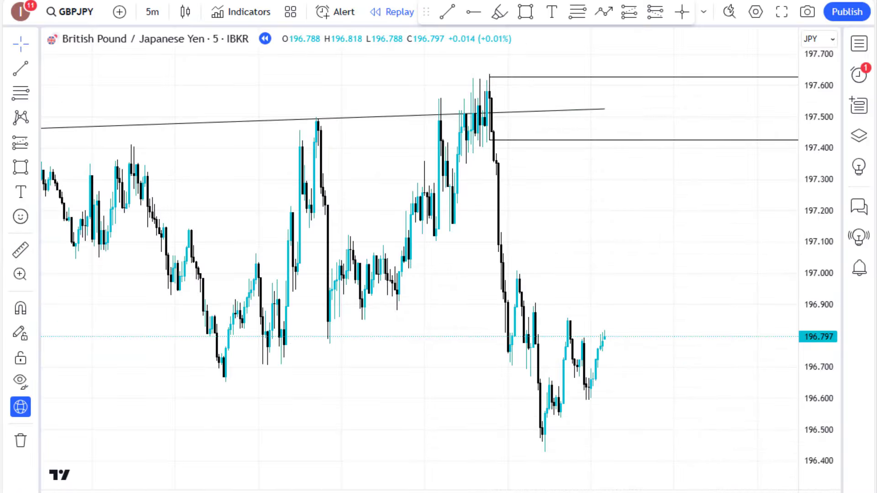
Examine the recent price action and drawn zones on the GBPJPY and USDJPY 5-minute charts.
scroll(414, 236, "down", 1)
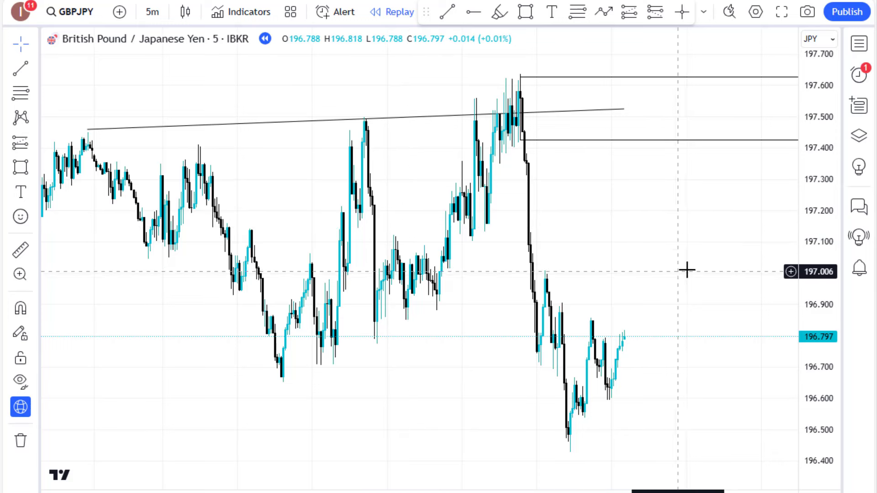
left_click_drag(689, 269, 676, 276)
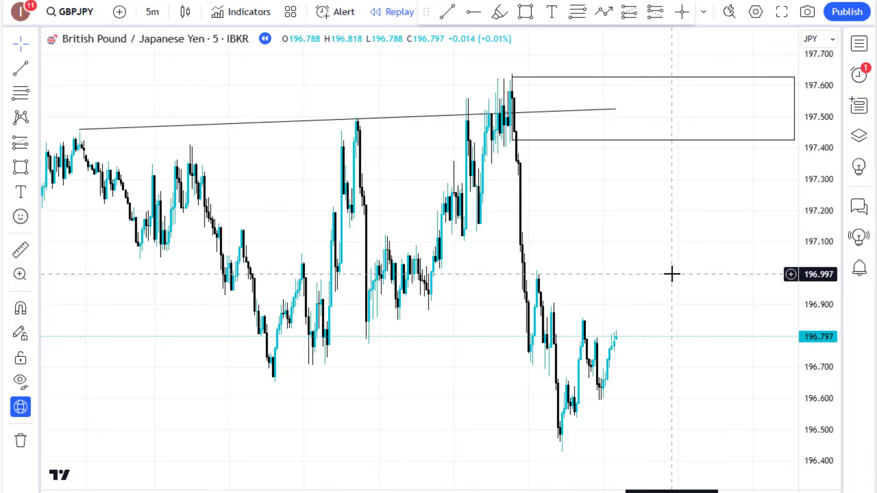
scroll(676, 275, "down", 1)
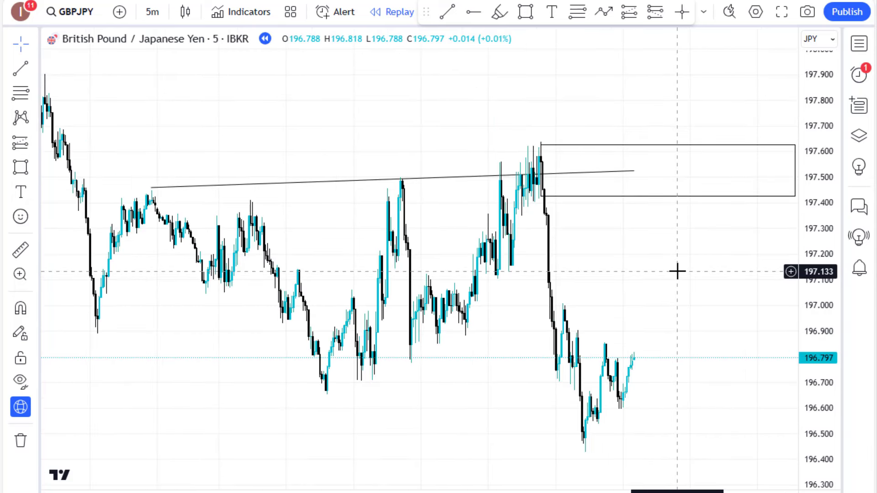
left_click_drag(678, 271, 531, 280)
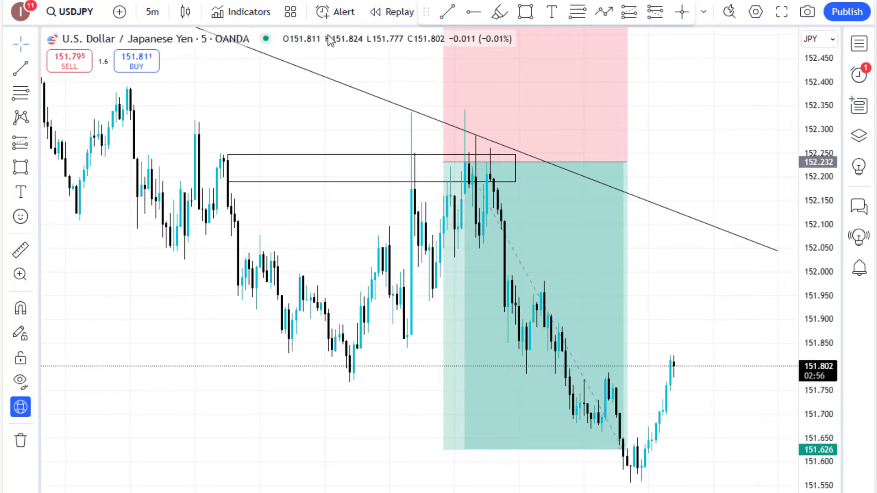
left_click(468, 268)
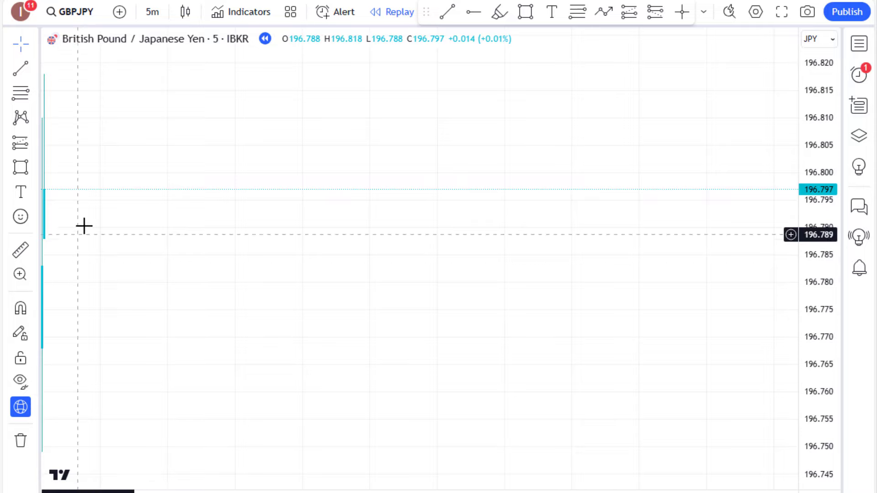
Switch the GBPJPY chart to the 1 day interval and examine the latest daily candles around the drawn zones.
mouse_move(119, 225)
left_mouse_down()
mouse_move(220, 232)
mouse_move(487, 218)
mouse_move(560, 224)
left_mouse_up()
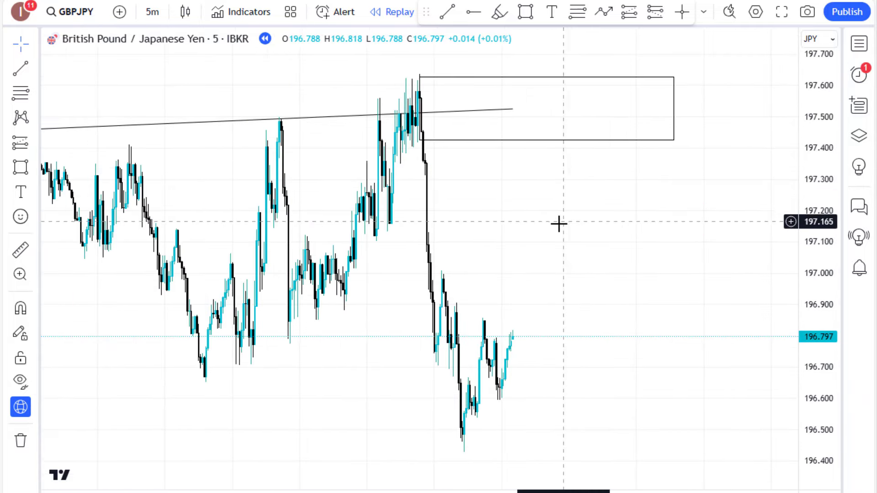
scroll(566, 213, "down", 3)
scroll(509, 201, "down", 3)
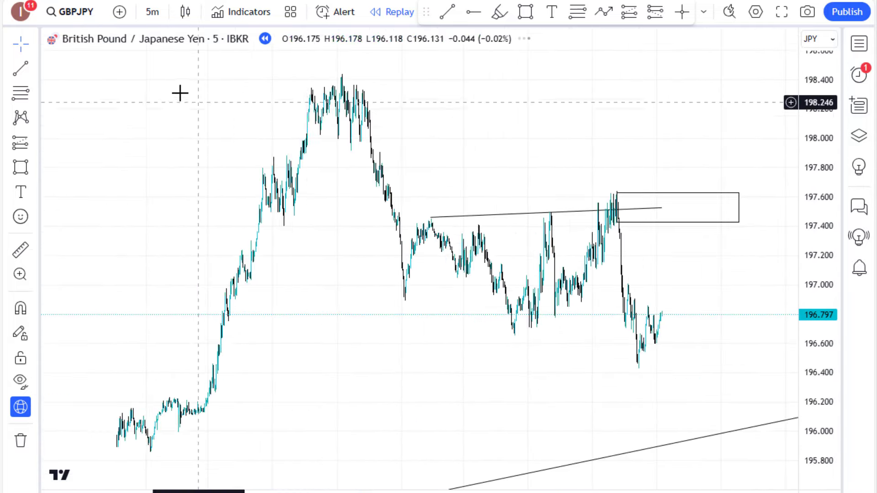
left_click(153, 13)
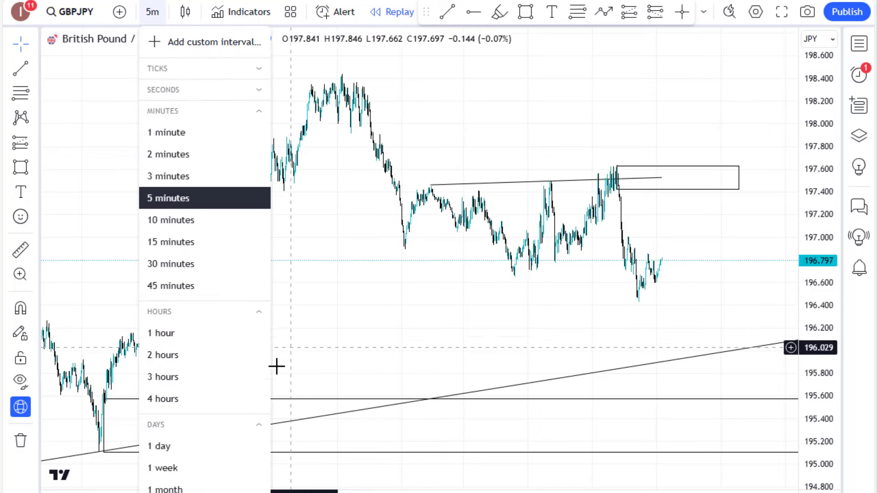
left_click(164, 446)
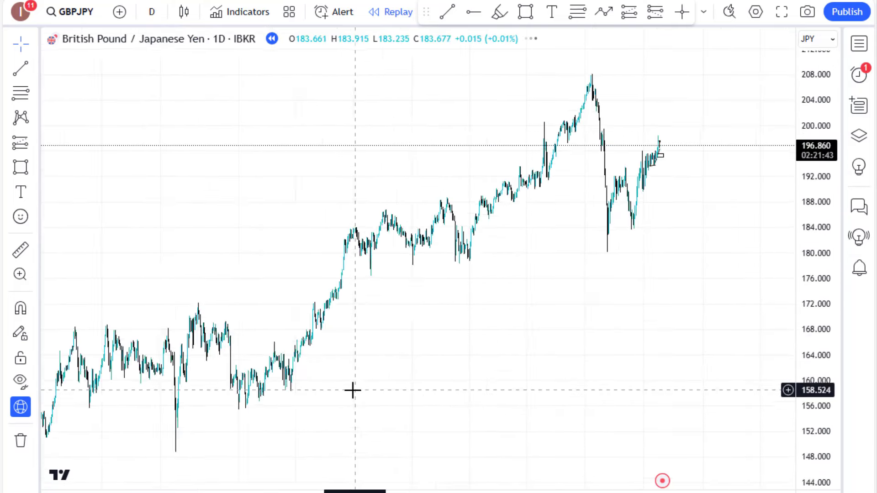
scroll(351, 390, "up", 10)
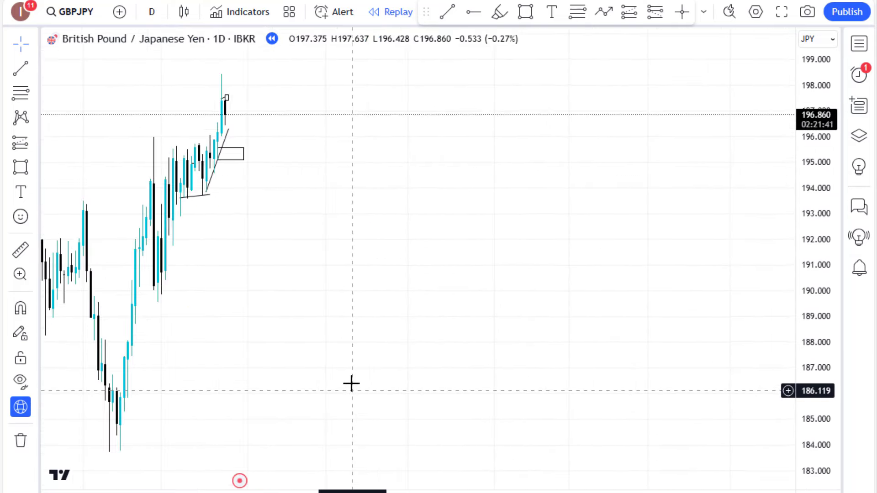
left_click_drag(351, 383, 511, 413)
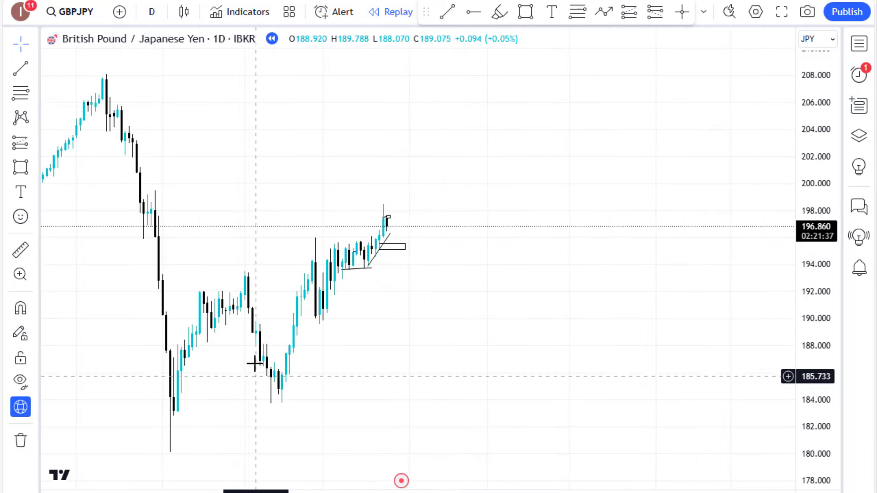
scroll(442, 298, "up", 1)
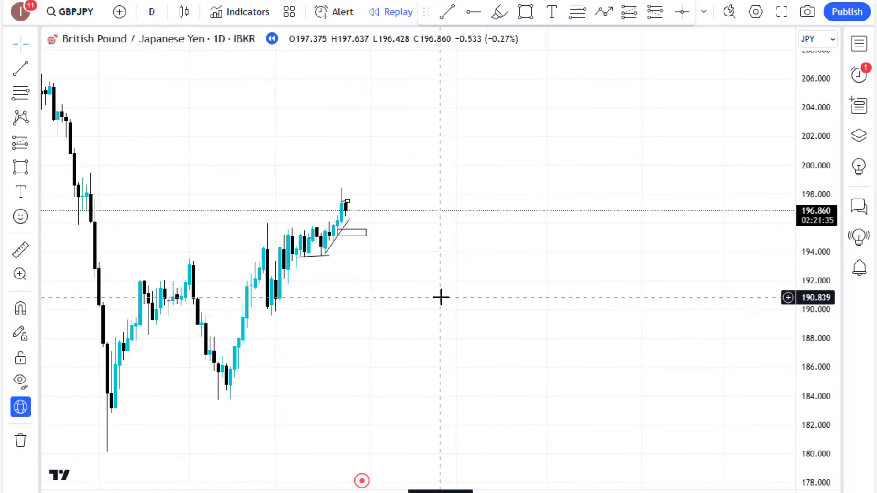
scroll(338, 344, "up", 1)
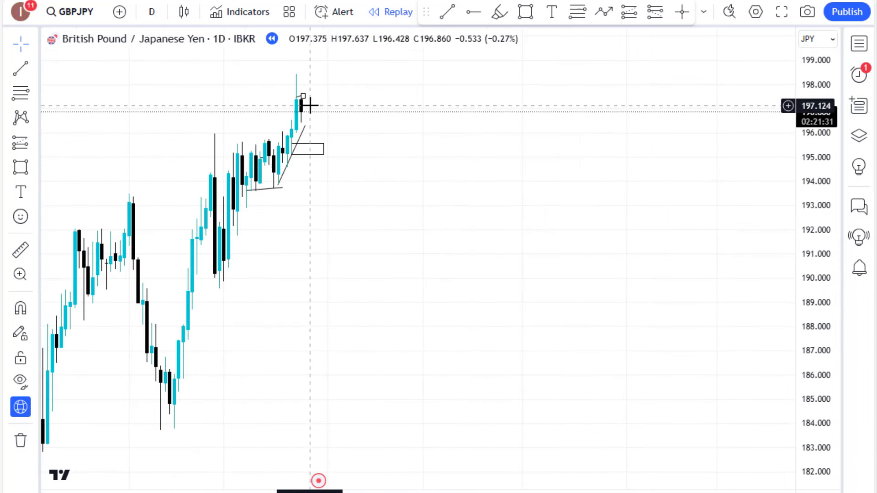
Switch the GBPJPY chart to the 4 hours interval and examine the swings along the drawn trend lines.
left_click(152, 12)
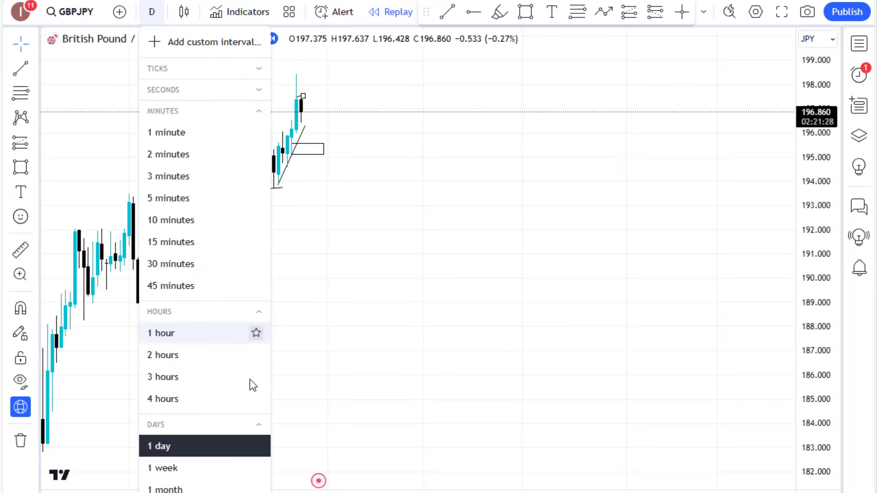
left_click(178, 399)
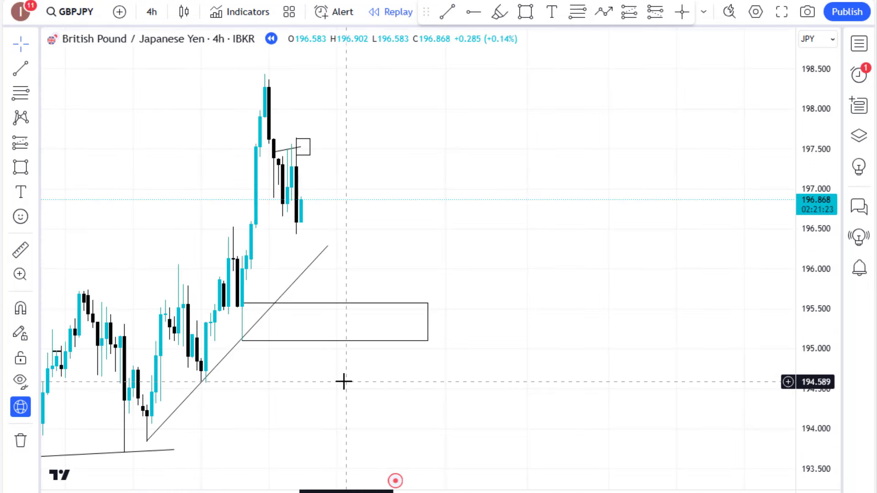
left_click_drag(358, 384, 531, 361)
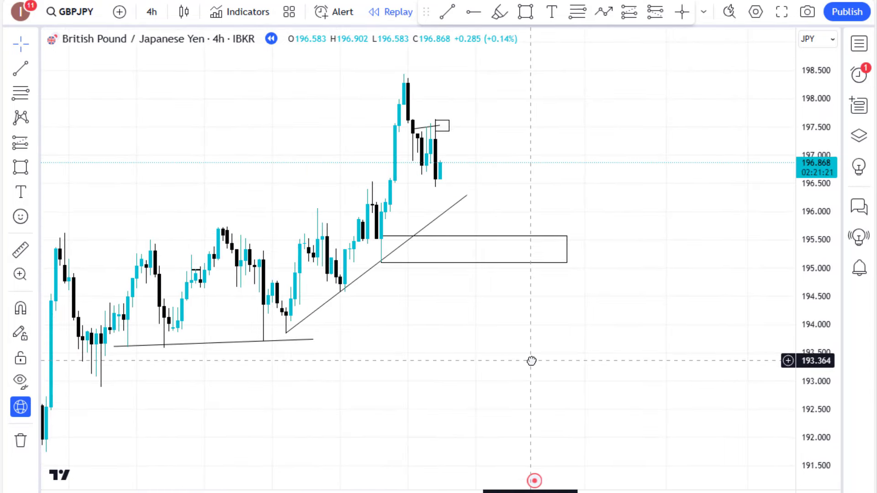
scroll(541, 352, "down", 1)
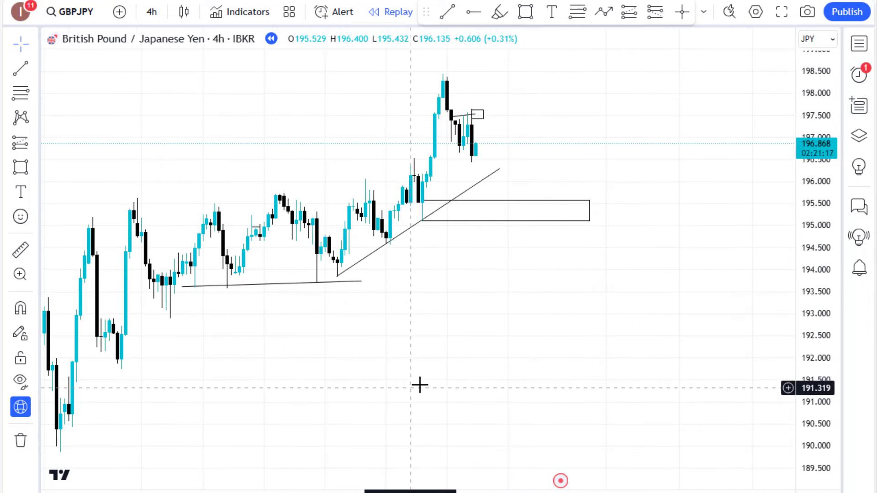
scroll(494, 323, "down", 1)
scroll(494, 323, "left", 5)
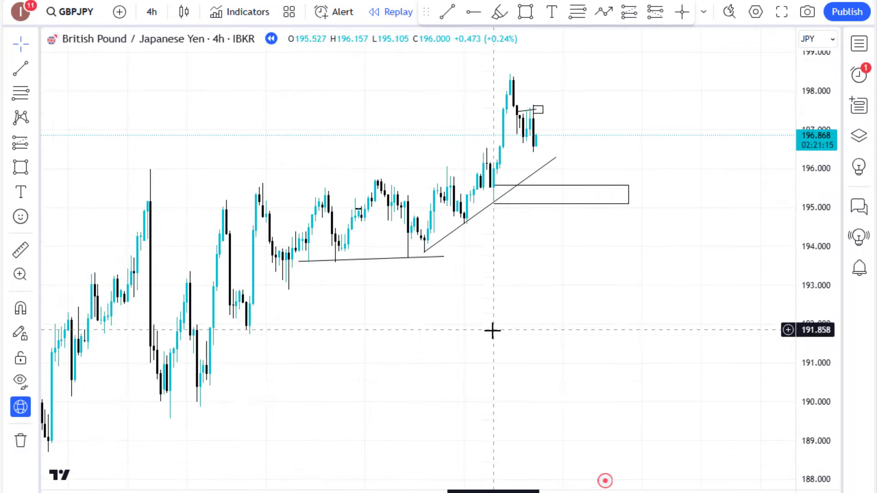
left_click_drag(541, 386, 618, 378)
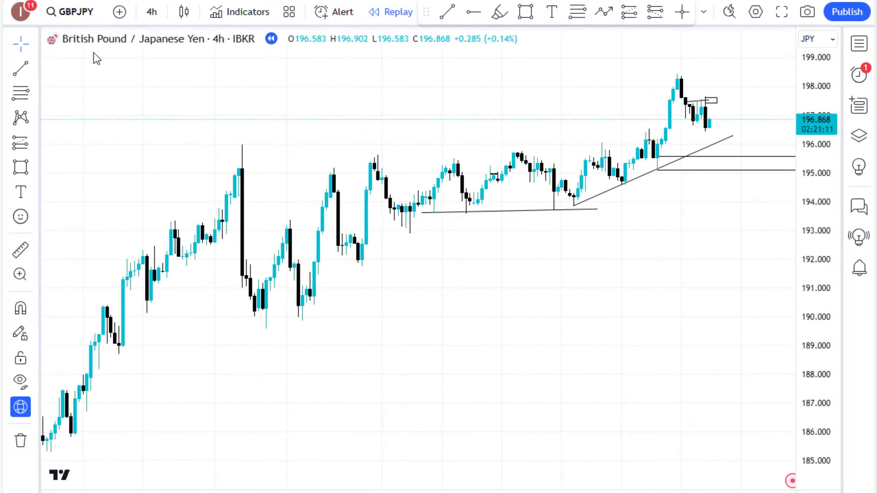
left_click_drag(530, 341, 378, 384)
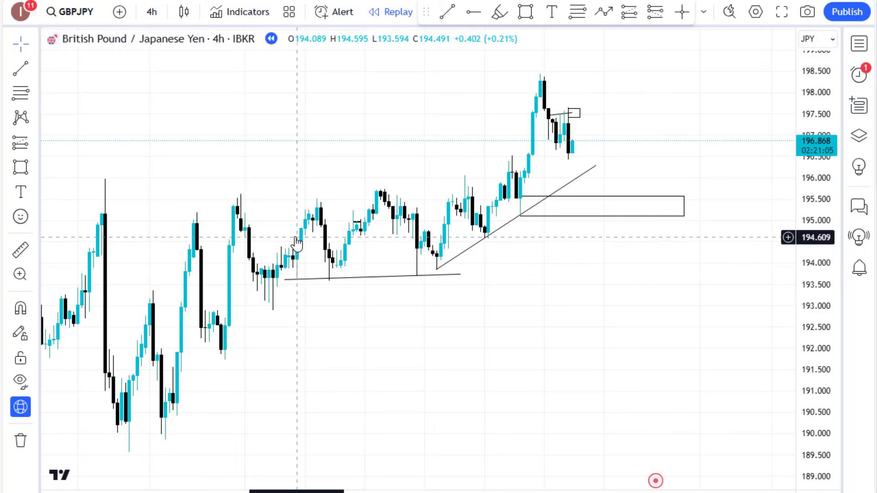
Switch the GBPJPY chart to the 1 hour interval and delete the short trend line running into the upper rectangle.
left_click(152, 13)
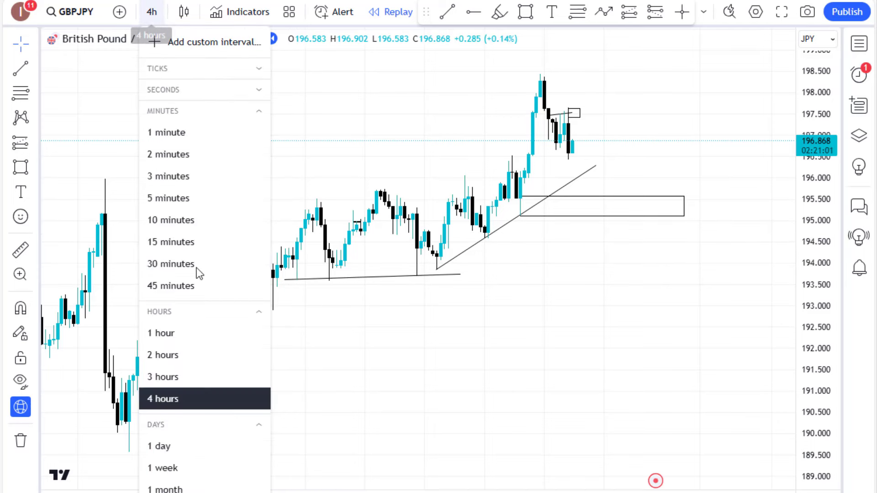
left_click(167, 340)
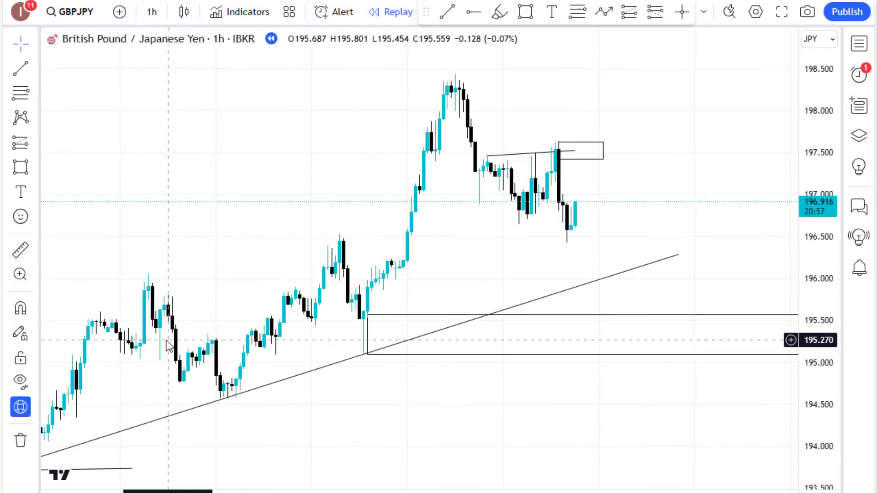
left_click(514, 154)
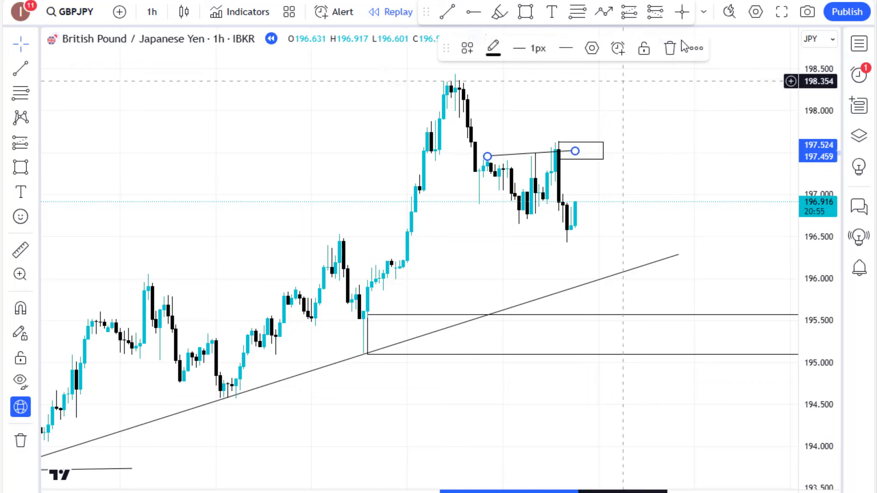
left_click(670, 49)
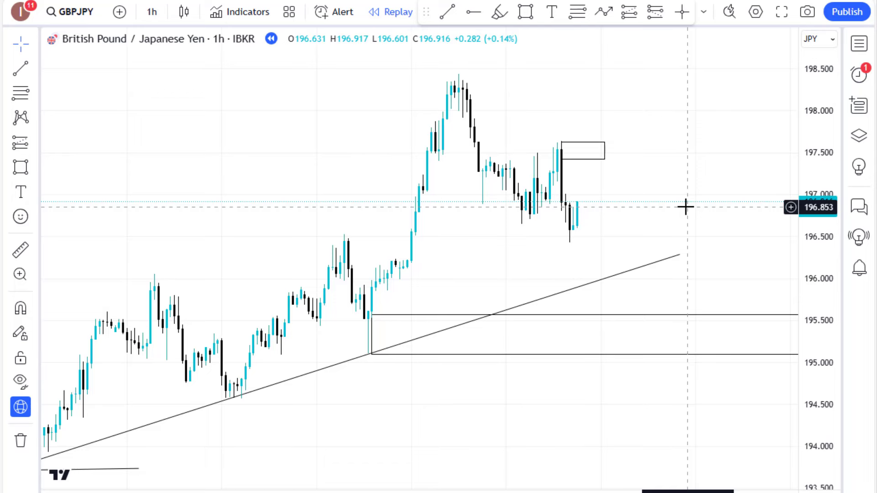
Sketch a rising zigzag path with two pullbacks in empty space beyond the GBPJPY candles, from about 196.60 to 196.82.
scroll(690, 207, "up", 6)
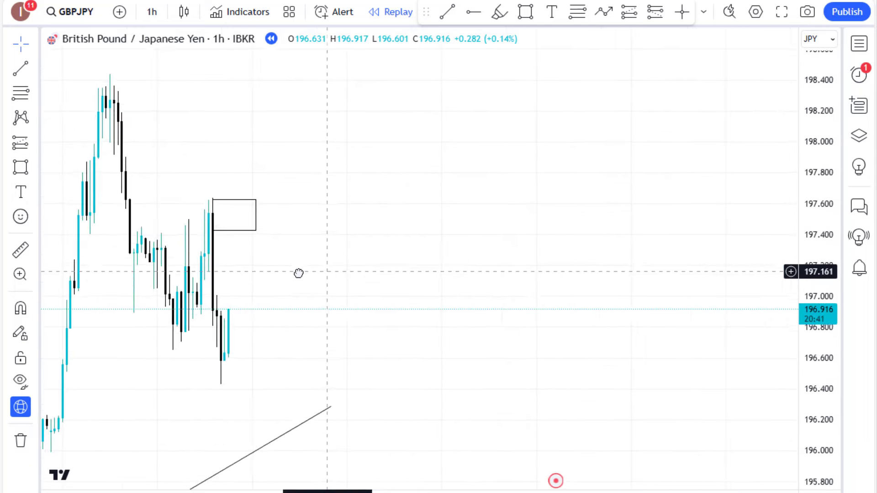
scroll(469, 276, "up", 3)
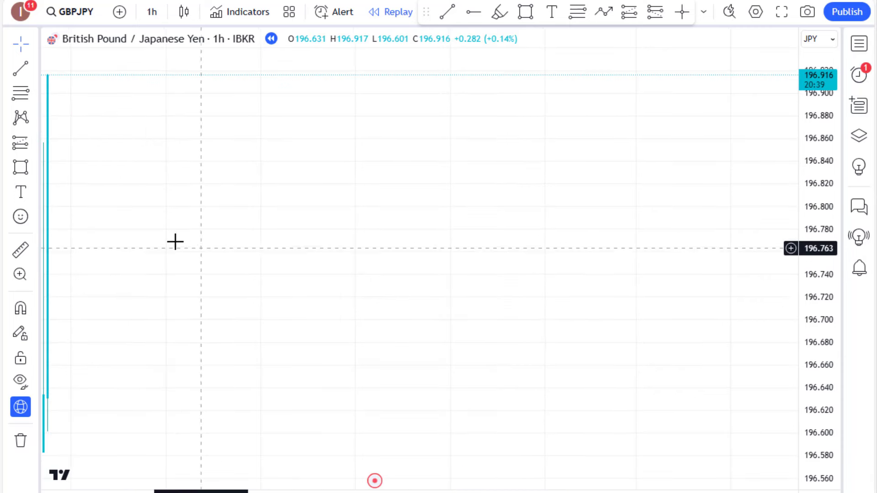
left_click(35, 168)
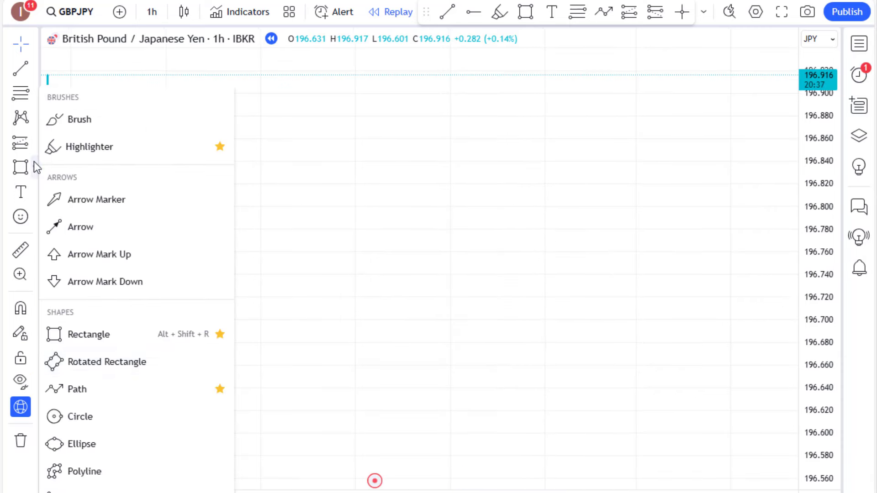
left_click(76, 391)
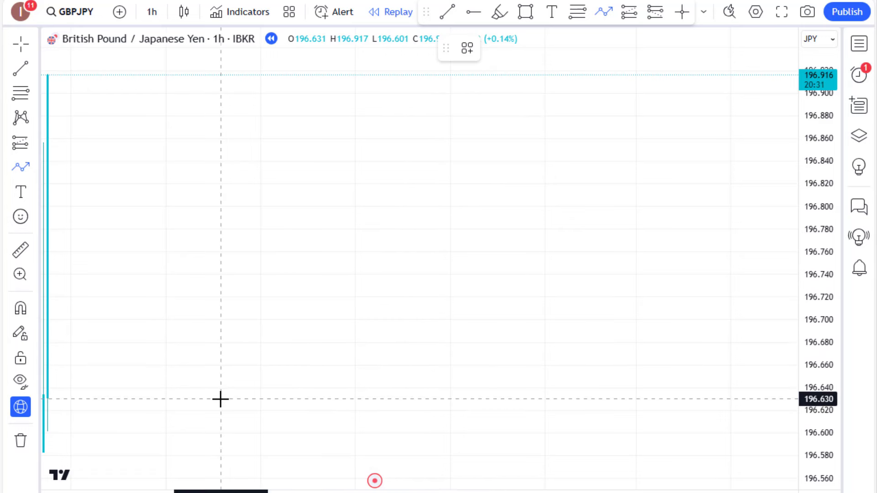
left_click(217, 429)
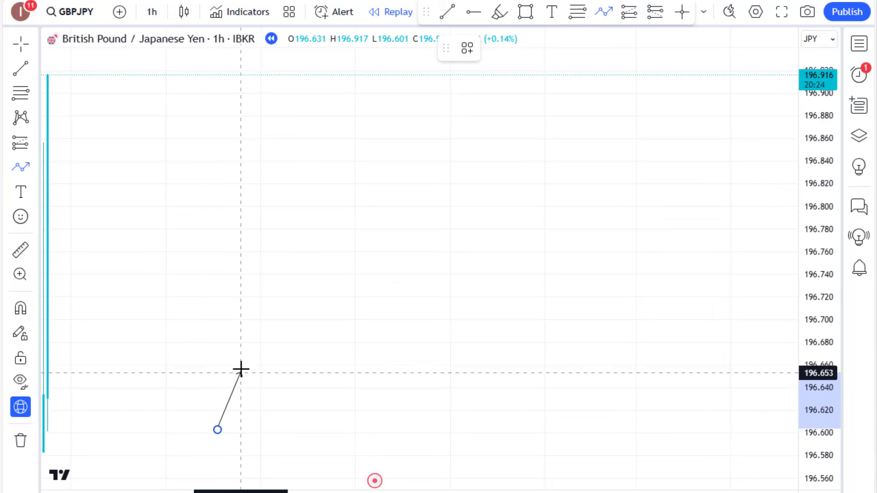
left_click(245, 346)
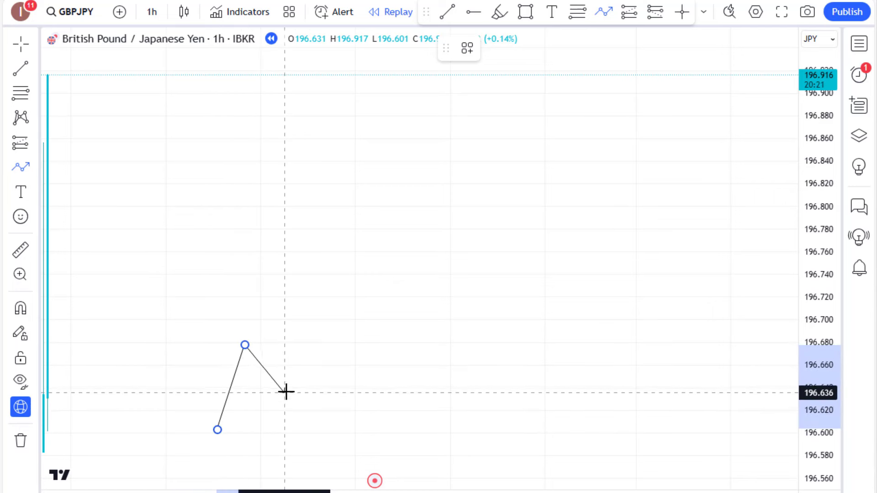
left_click(287, 391)
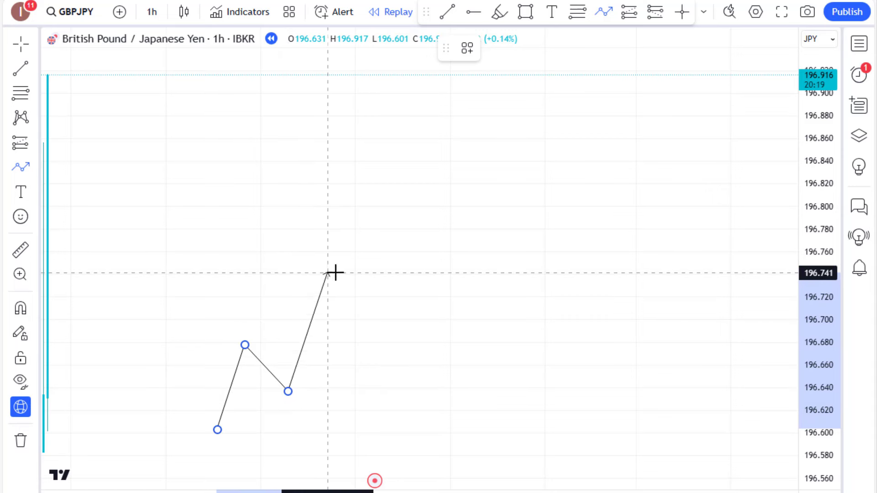
left_click(332, 273)
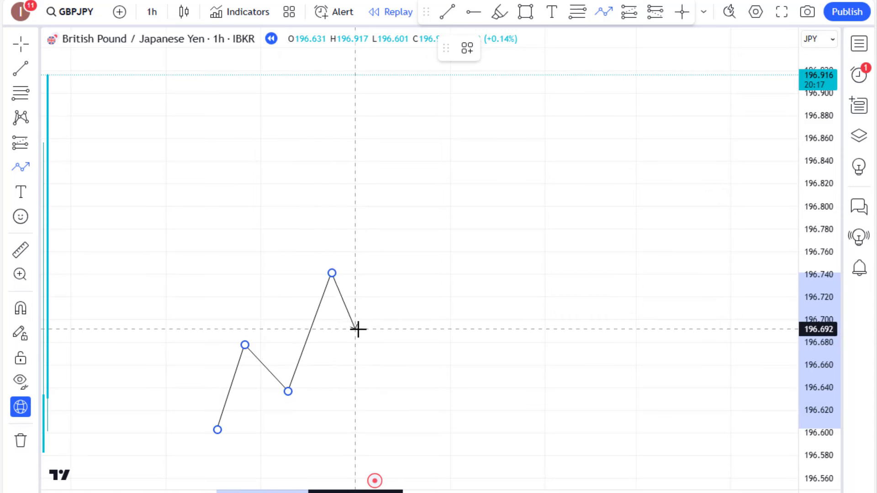
left_click(367, 337)
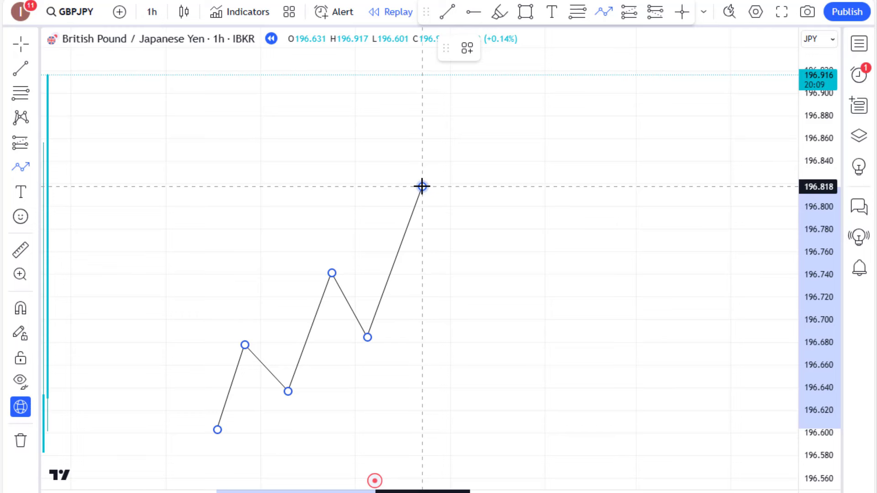
double_click(422, 186)
left_click(538, 210)
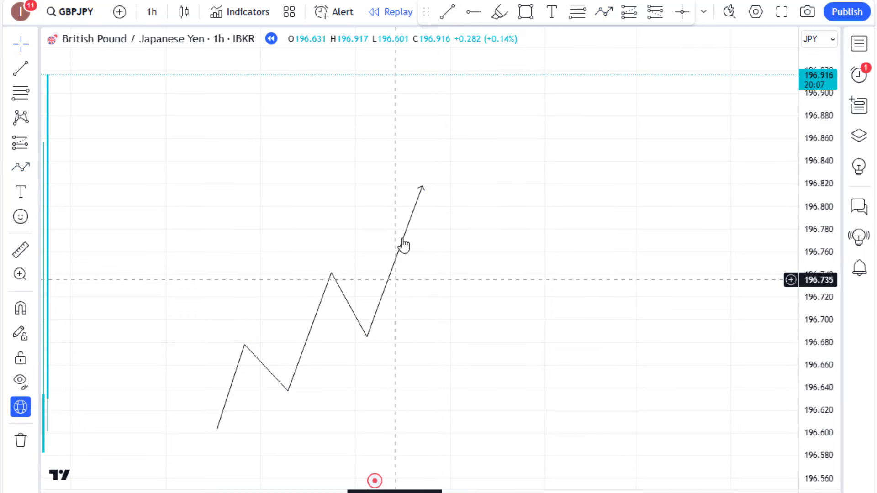
left_click(409, 223)
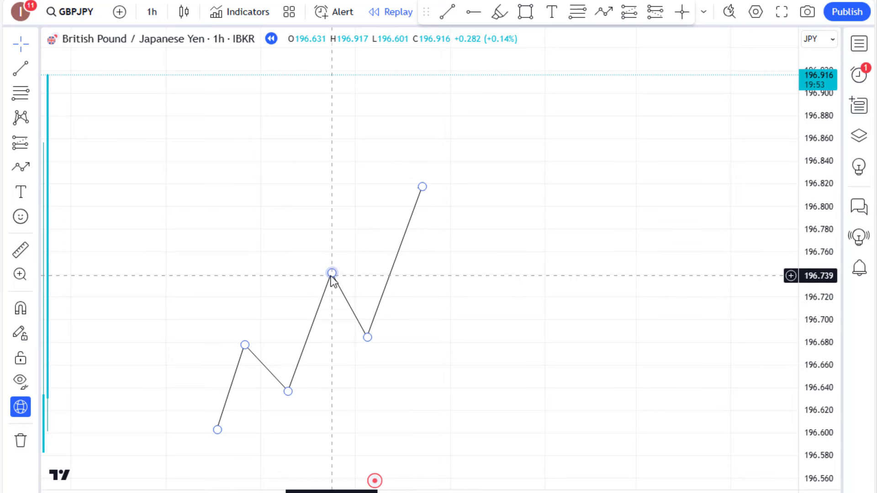
Draw a rising trend line under the zigzag's swing lows from about 196.602 to 196.727, and delete it.
left_click(23, 76)
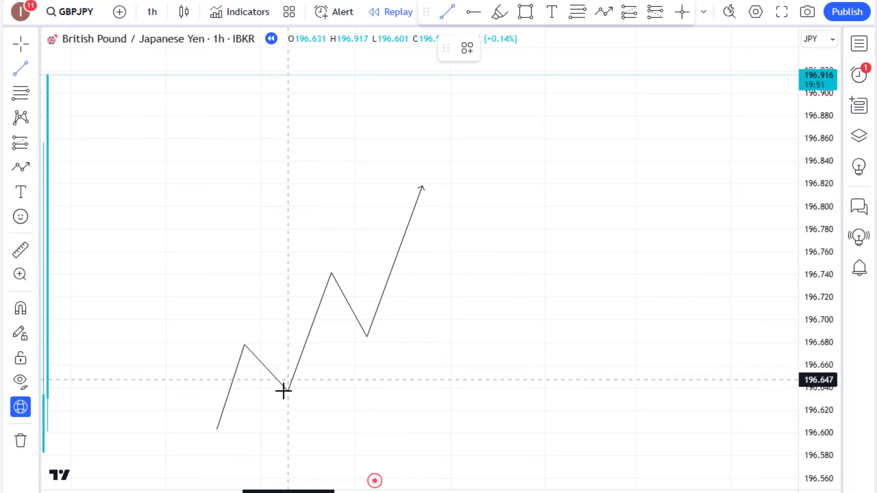
left_click(221, 431)
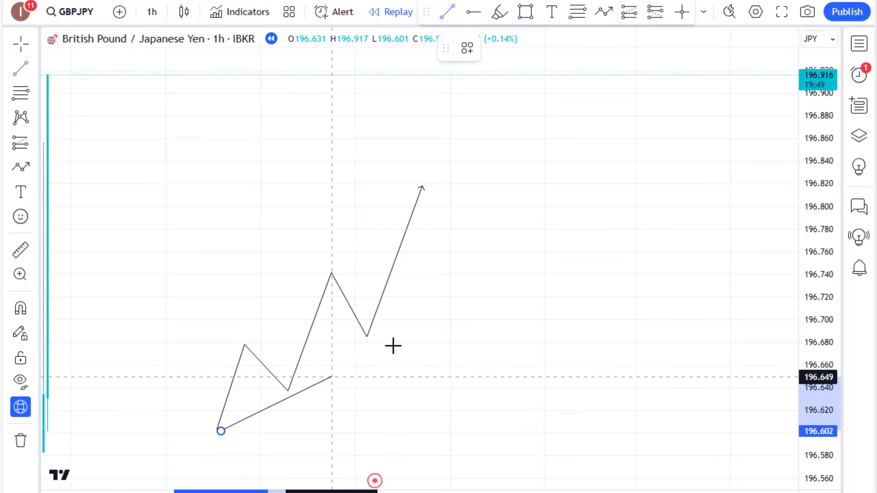
left_click(453, 289)
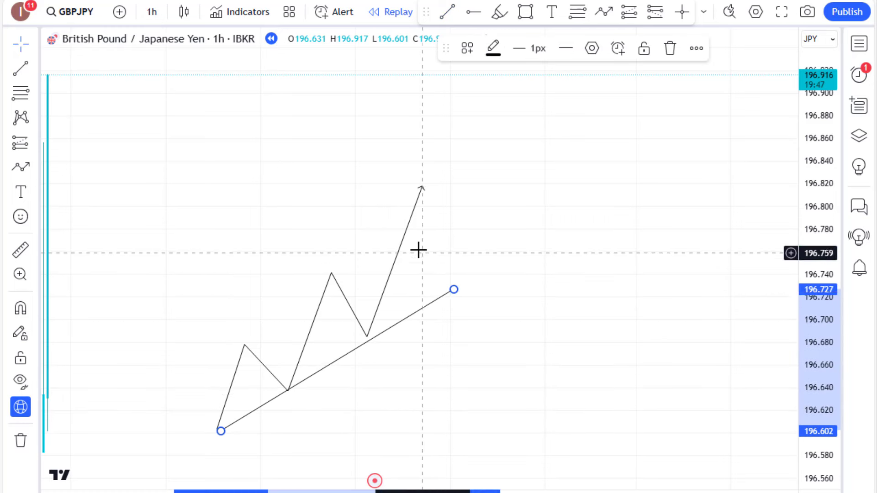
left_click(670, 48)
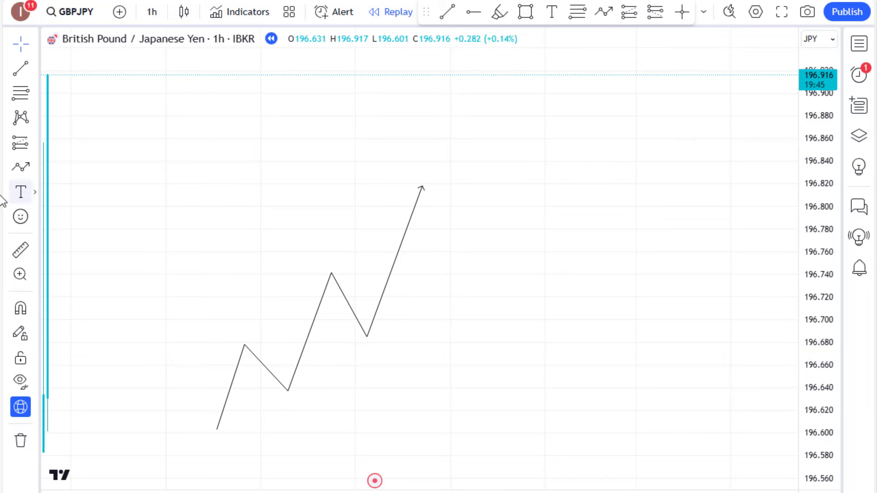
Draw a rectangle zone from the zigzag's last swing low, about 196.685 to 196.708, and delete it.
left_click(526, 12)
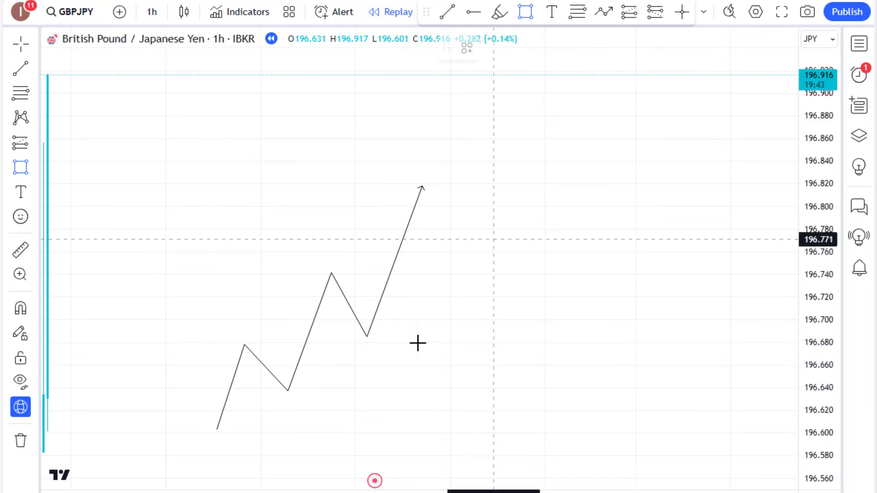
left_click(368, 337)
left_click(556, 310)
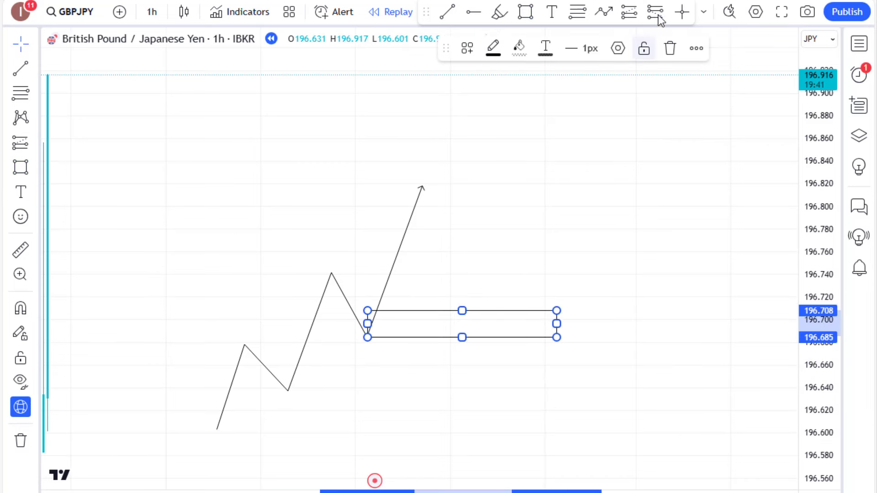
left_click(669, 48)
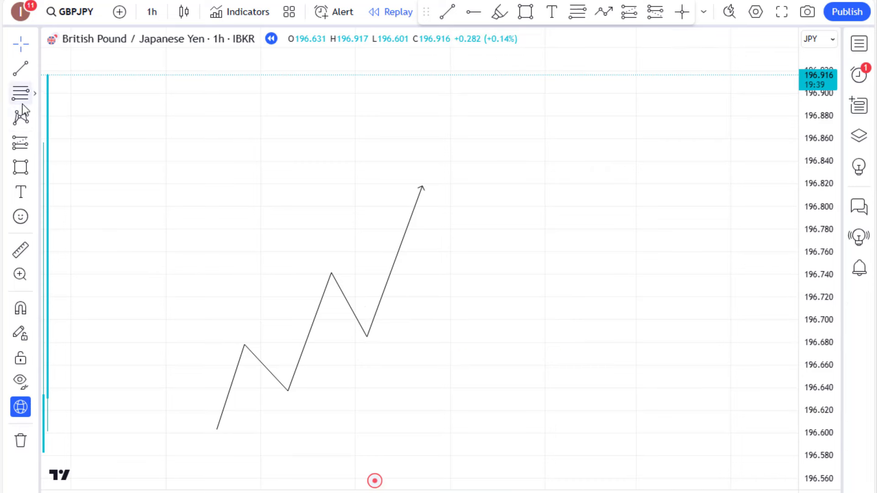
Draw a Fibonacci retracement over the zigzag's last upward leg, from about 196.686 to 196.82, and delete it.
left_click(370, 336)
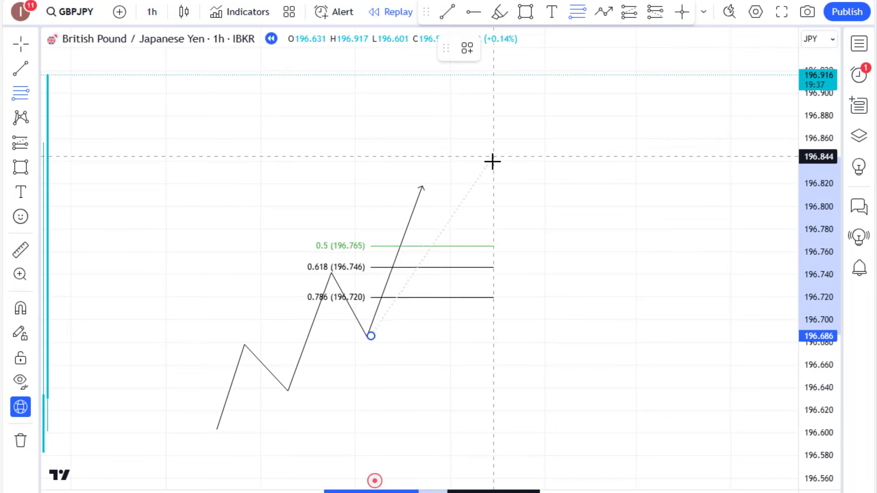
left_click(525, 184)
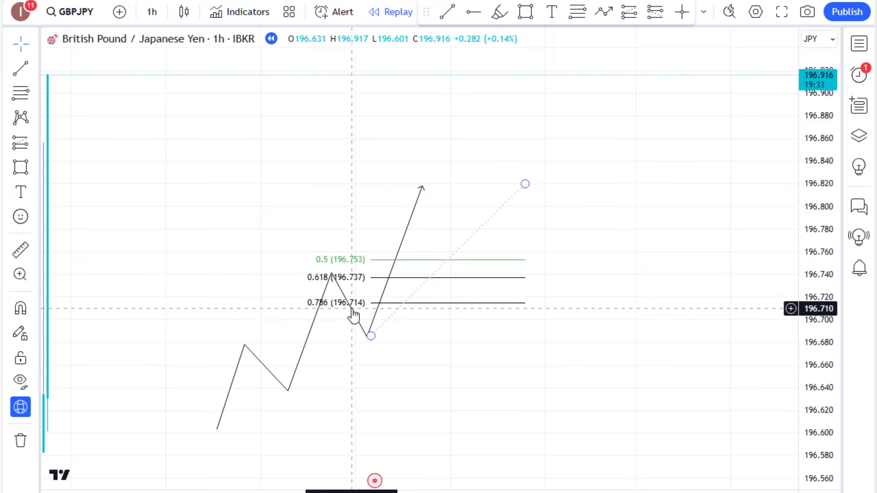
left_click(388, 315)
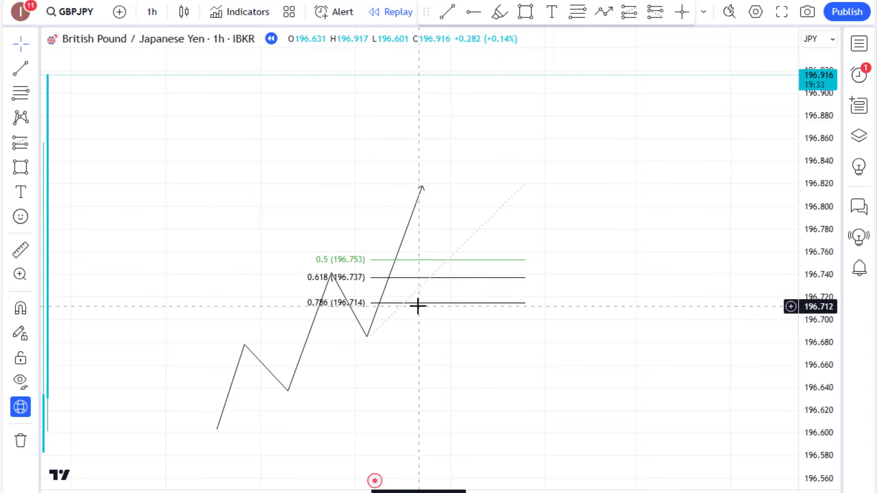
left_click(467, 248)
left_click(597, 49)
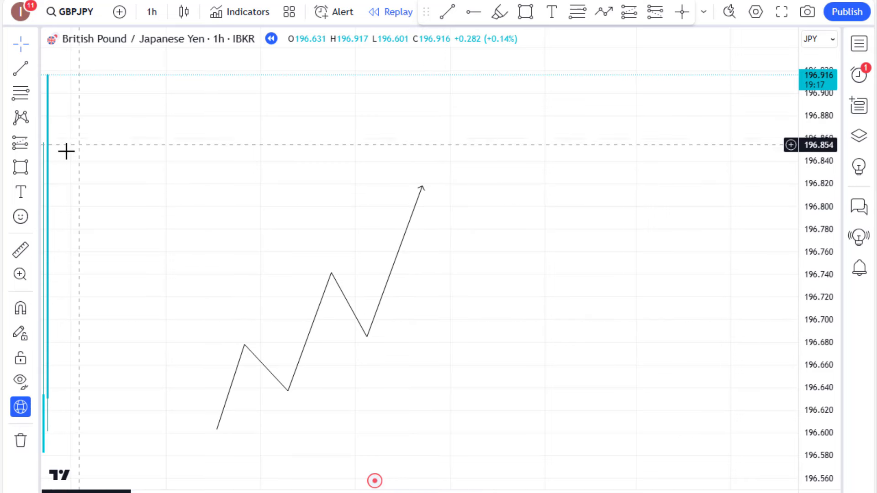
Sketch a falling zigzag path of small lower highs and lows from the rising path's peak down to about 196.74.
left_click(36, 168)
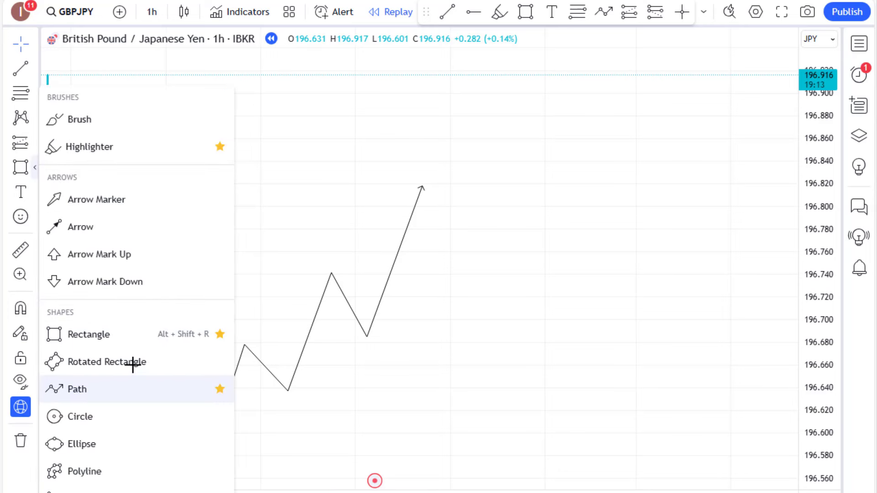
left_click(133, 389)
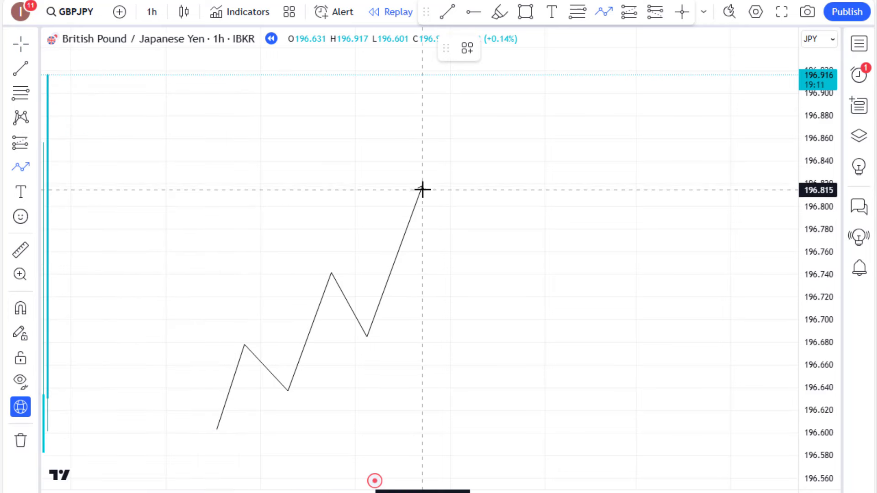
left_click(422, 190)
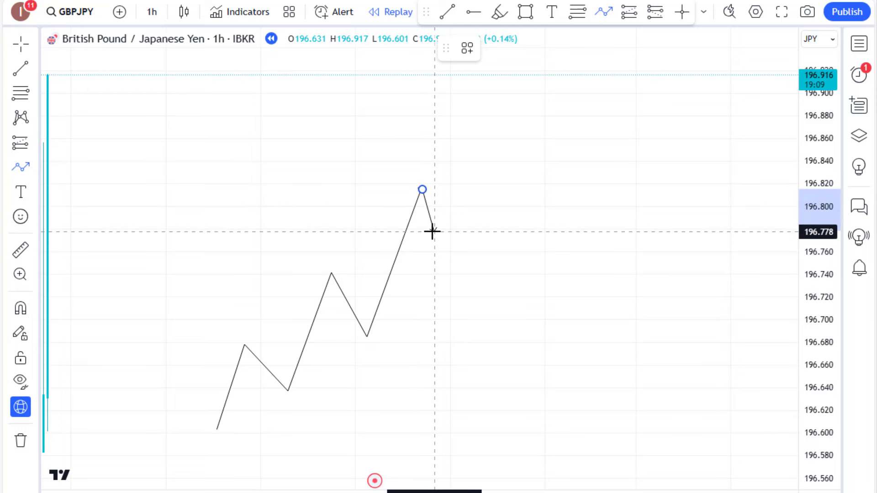
left_click(447, 206)
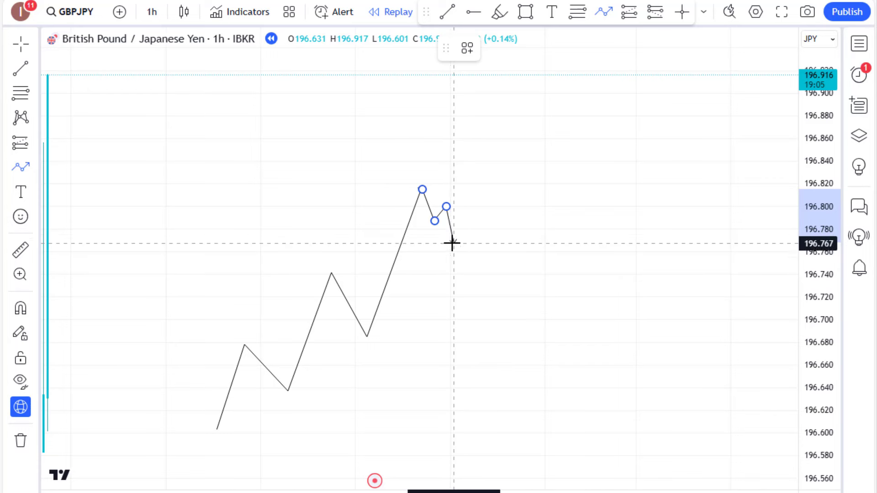
left_click(458, 242)
left_click(467, 220)
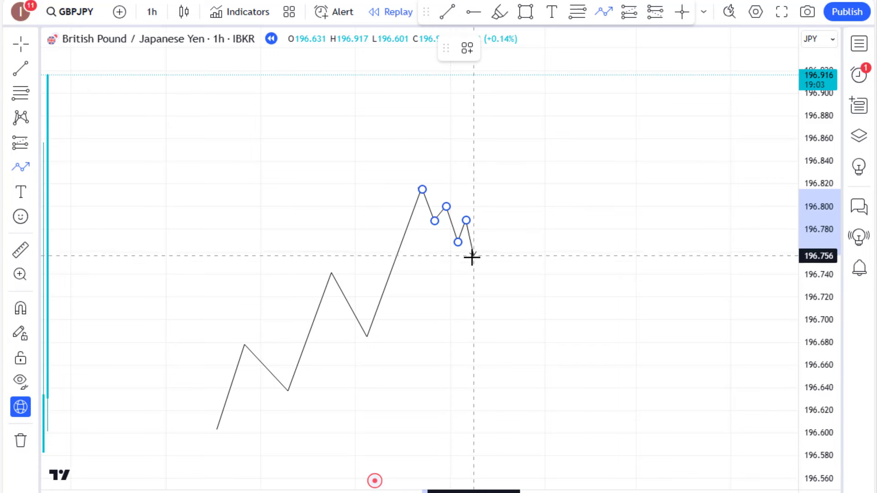
left_click(474, 259)
left_click(486, 236)
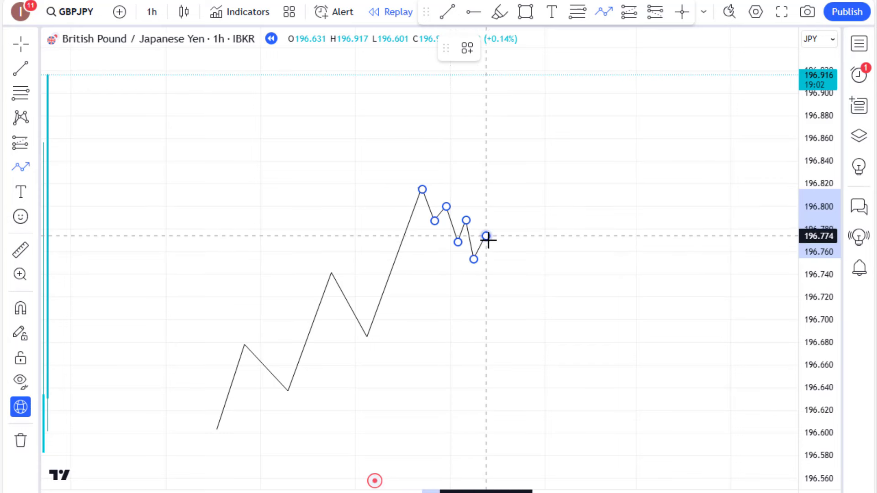
double_click(495, 277)
left_click(452, 187)
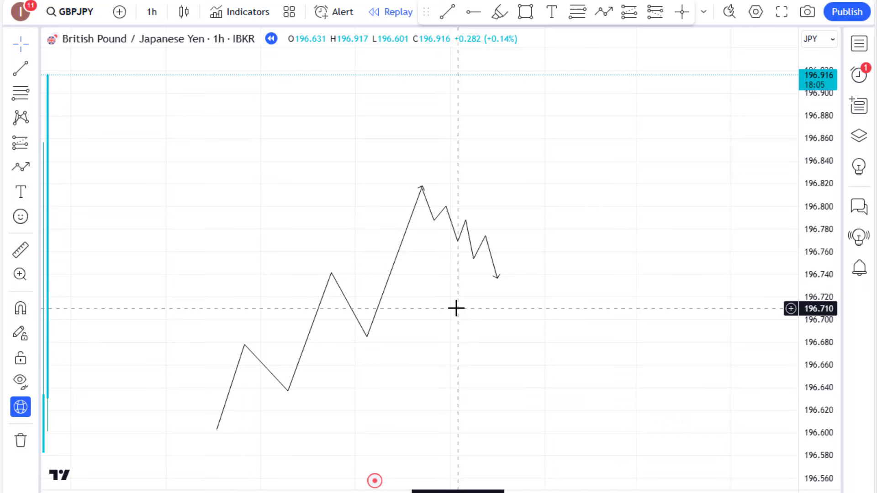
scroll(456, 308, "up", 1)
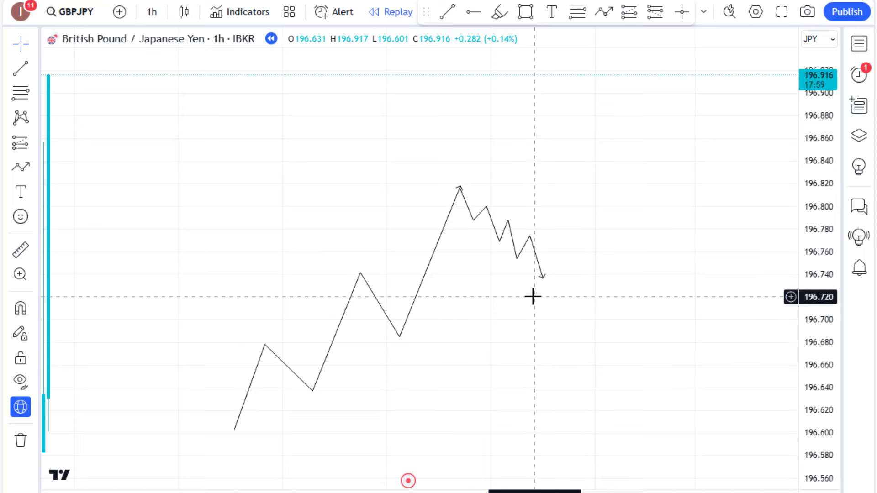
left_click(504, 235)
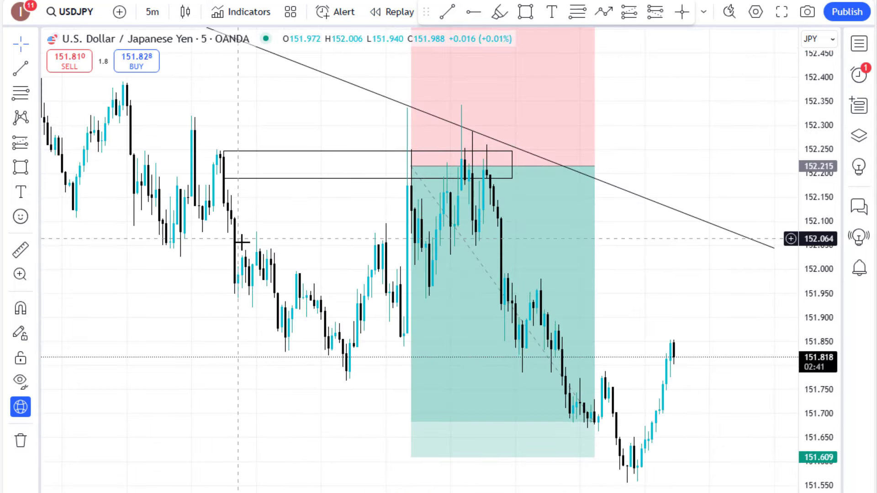
Switch to the USDJPY 5-minute chart and compare its short position with the sell signal in Telegram's VIP Forex group.
scroll(241, 242, "down", 2)
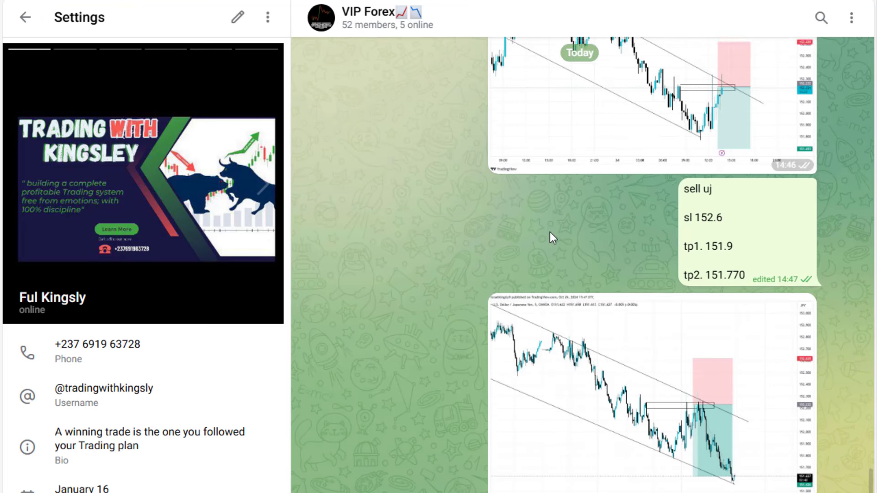
scroll(551, 232, "up", 2)
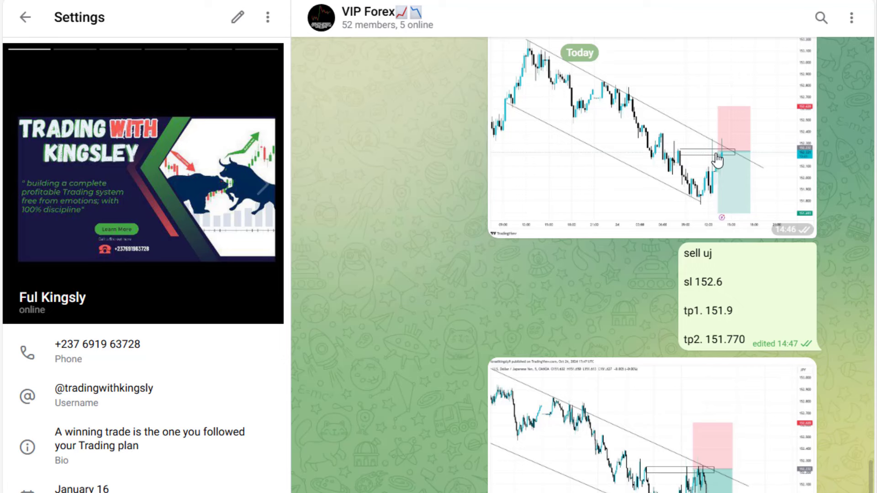
scroll(728, 347, "down", 2)
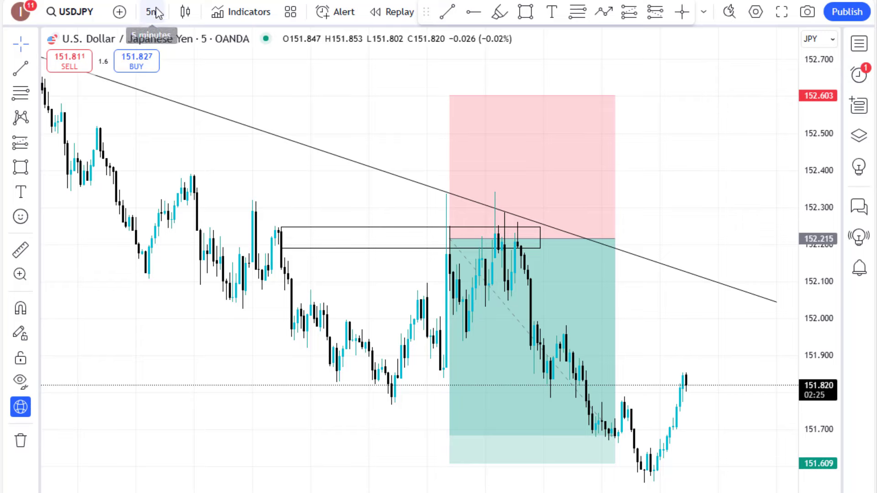
Switch the USDJPY chart to the daily timeframe and examine the latest rally and its most recent candles.
left_click(153, 12)
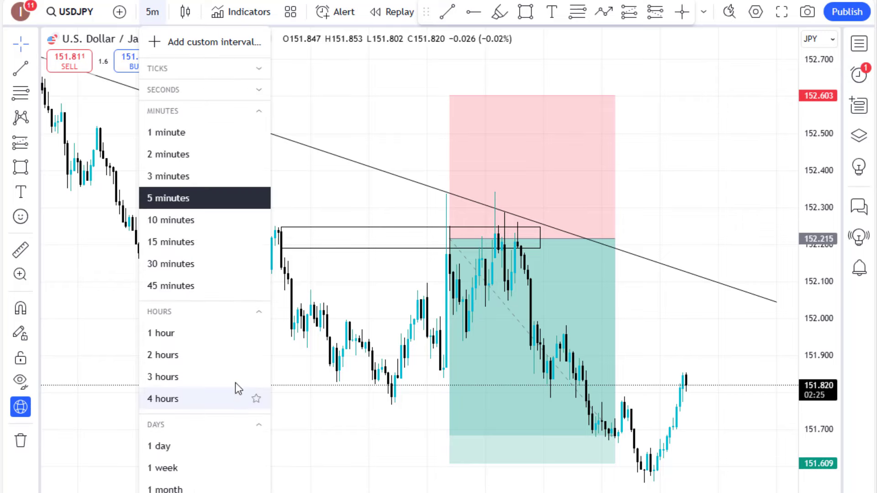
left_click(167, 448)
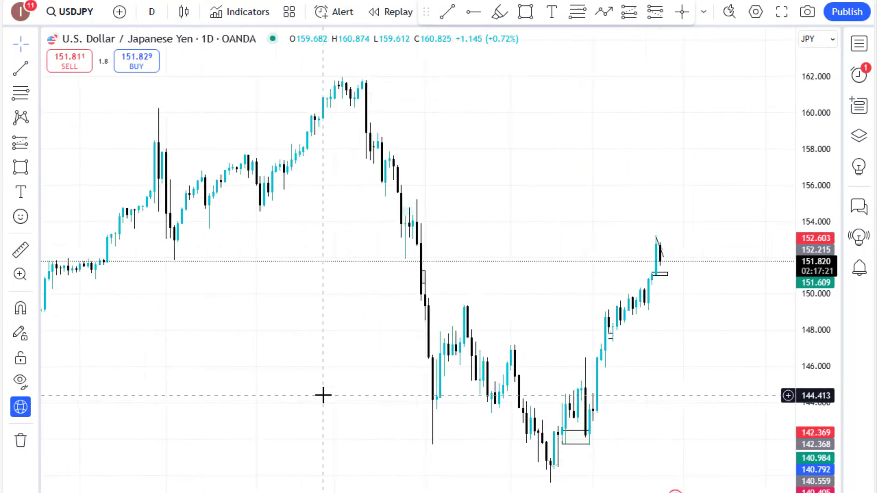
scroll(376, 182, "up", 3)
left_click_drag(376, 182, 69, 280)
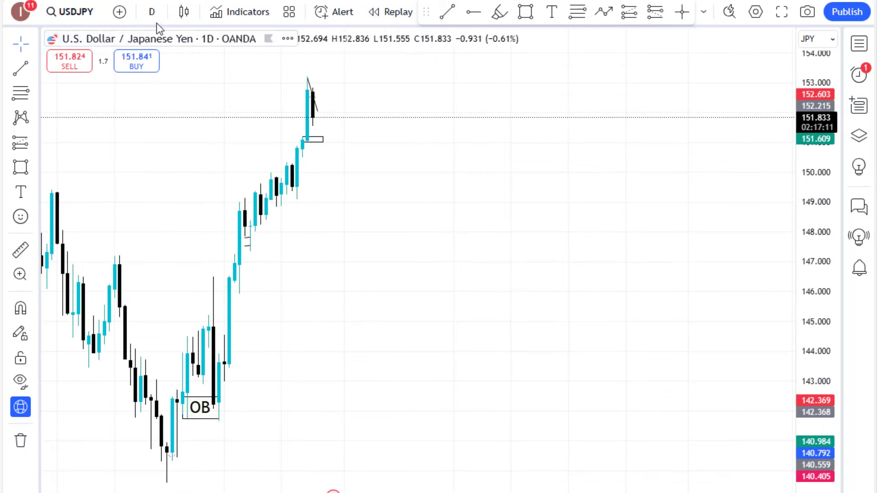
scroll(313, 178, "up", 2)
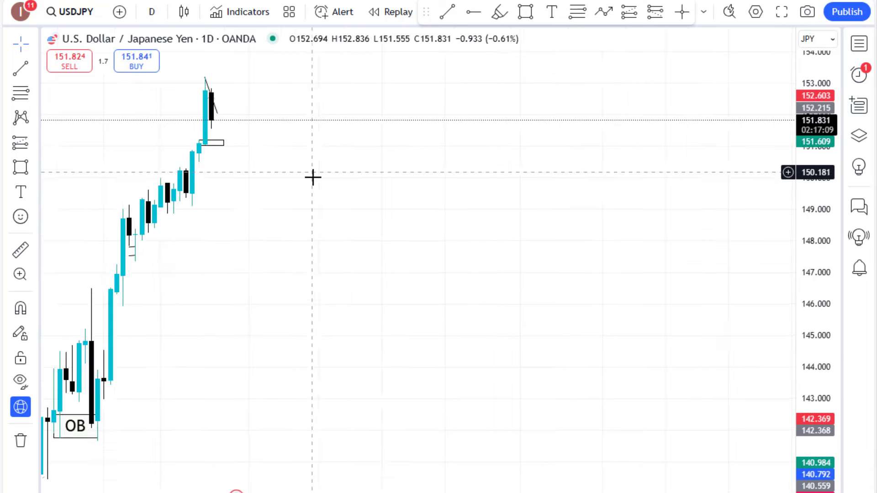
left_click_drag(313, 177, 167, 194)
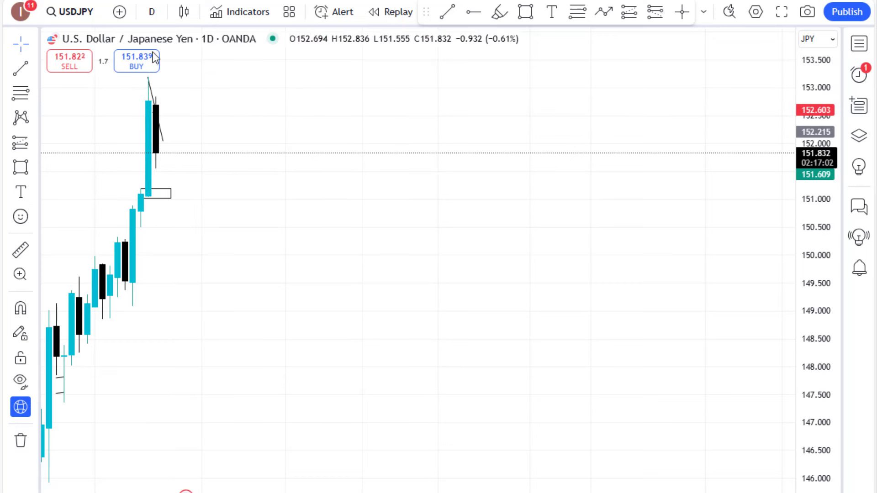
Change the USDJPY chart to the 4-hour timeframe and bring the whole upward move into view.
left_click(152, 17)
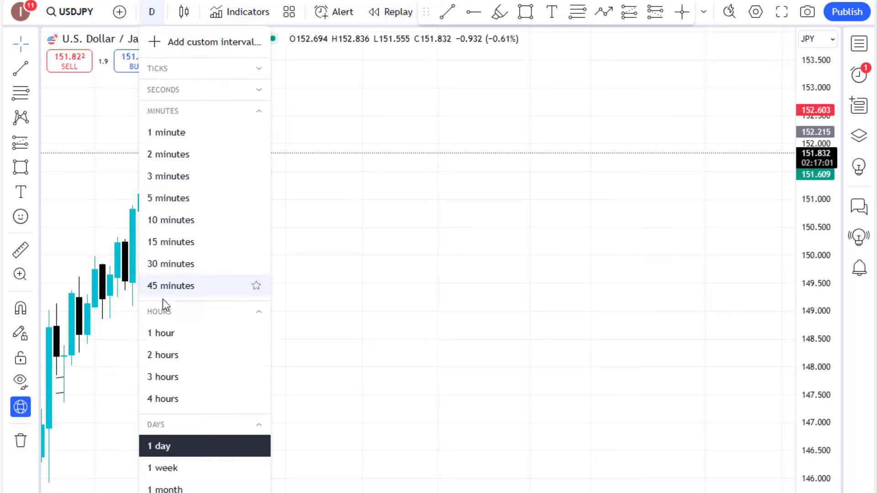
left_click(166, 376)
left_click(155, 9)
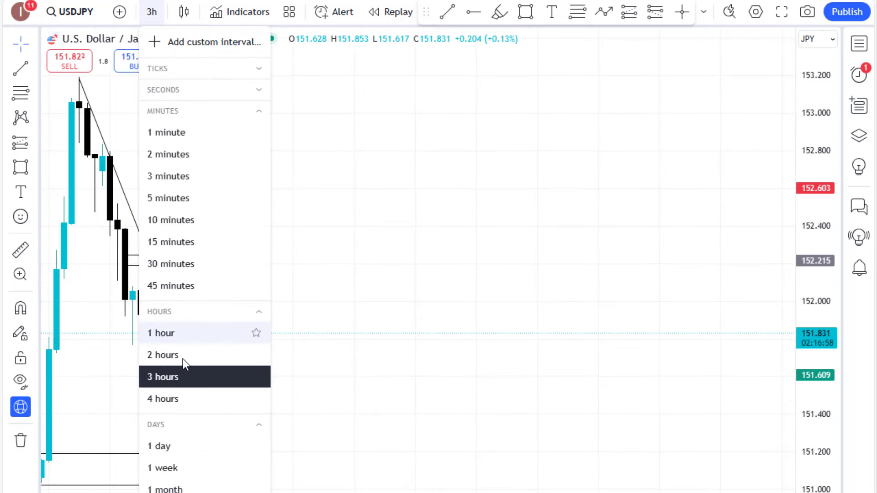
left_click(171, 400)
scroll(378, 341, "down", 5)
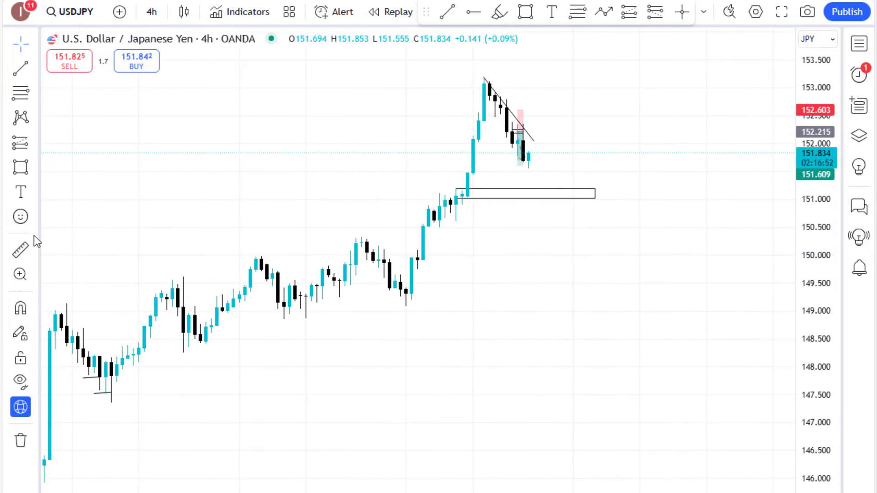
Sketch a rising zigzag path along the 4-hour uptrend's swings, from about 147.55 up to 153.22, and delete it.
left_click(610, 11)
left_click(133, 392)
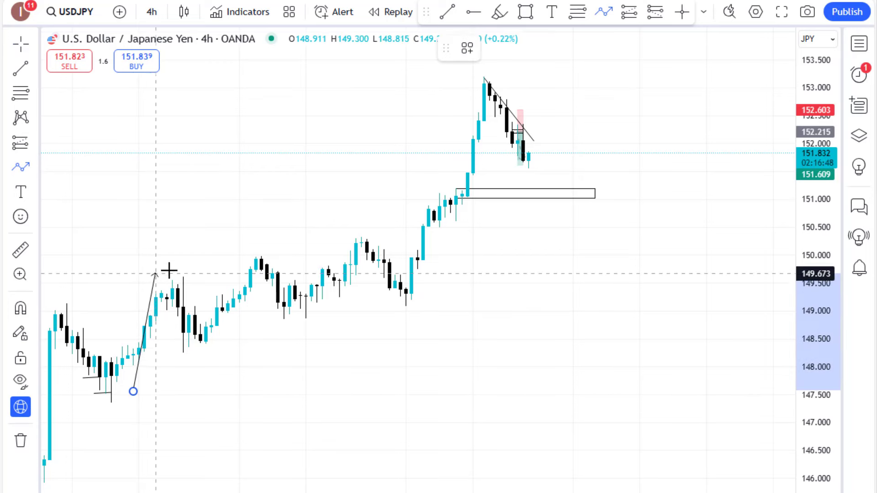
left_click(172, 267)
left_click(206, 356)
left_click(306, 323)
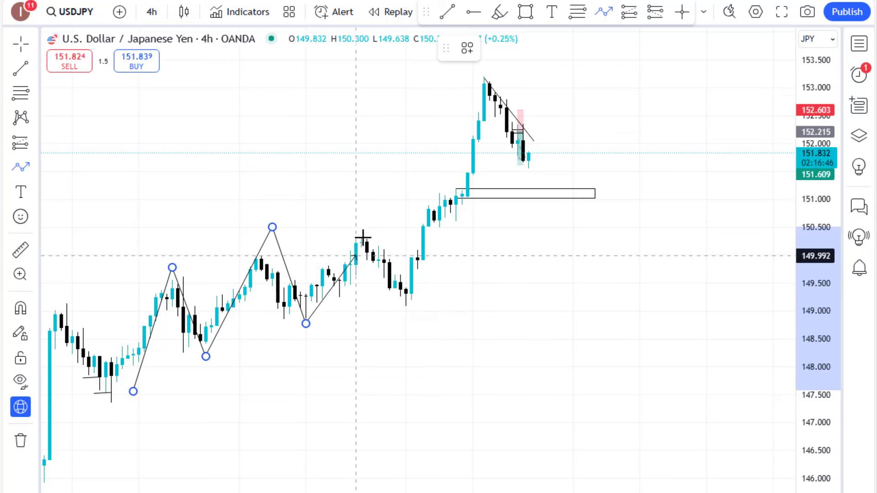
left_click(378, 218)
left_click(411, 325)
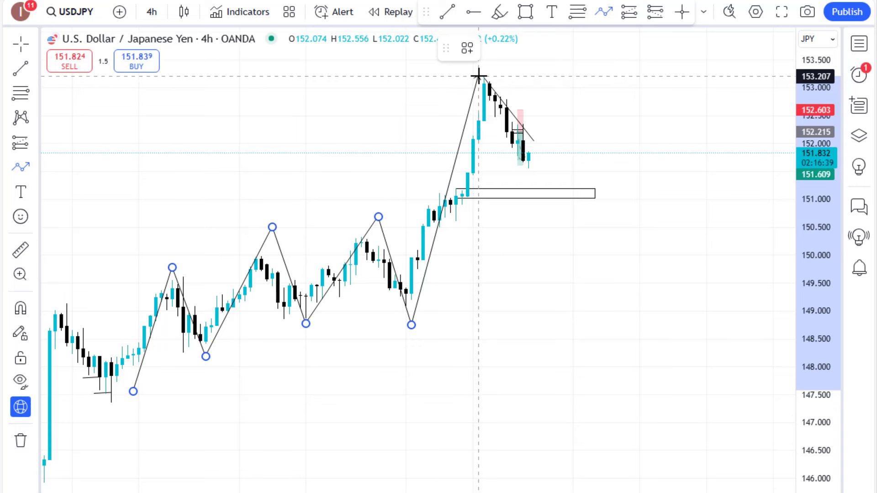
double_click(479, 75)
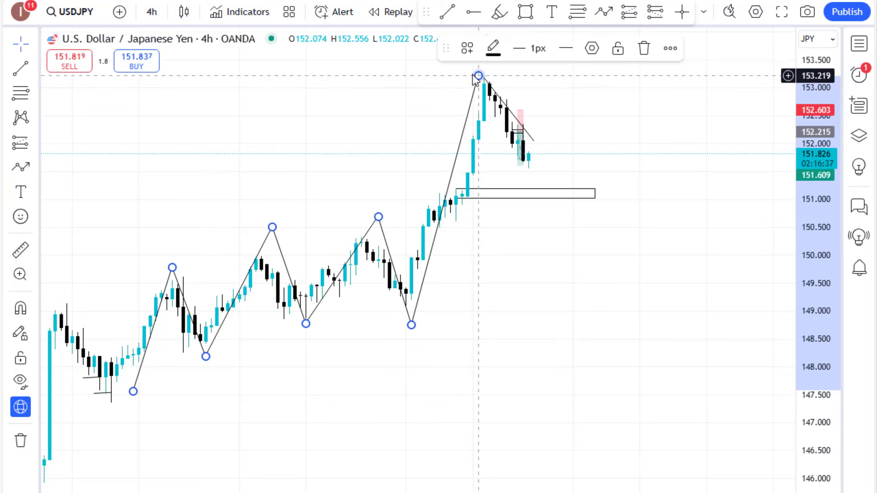
left_click(643, 48)
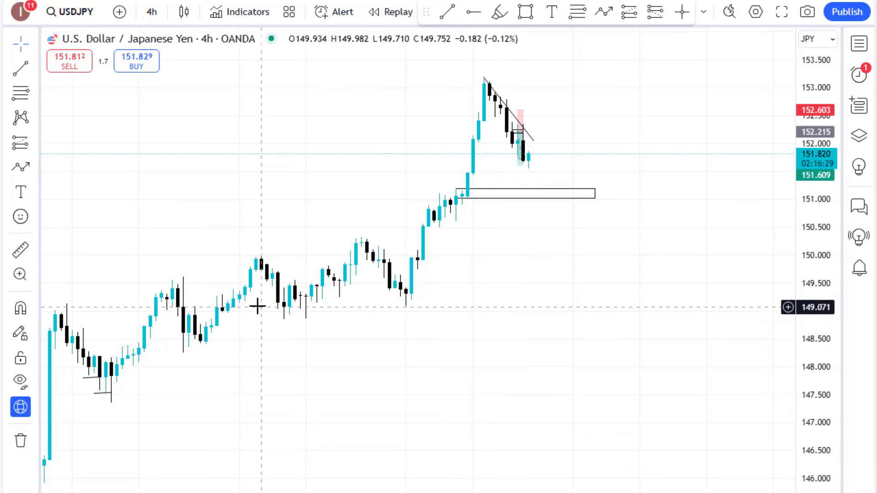
Draw a rising trend line beneath the 4-hour swing lows, from about 148.04 to 150.86.
left_click(23, 68)
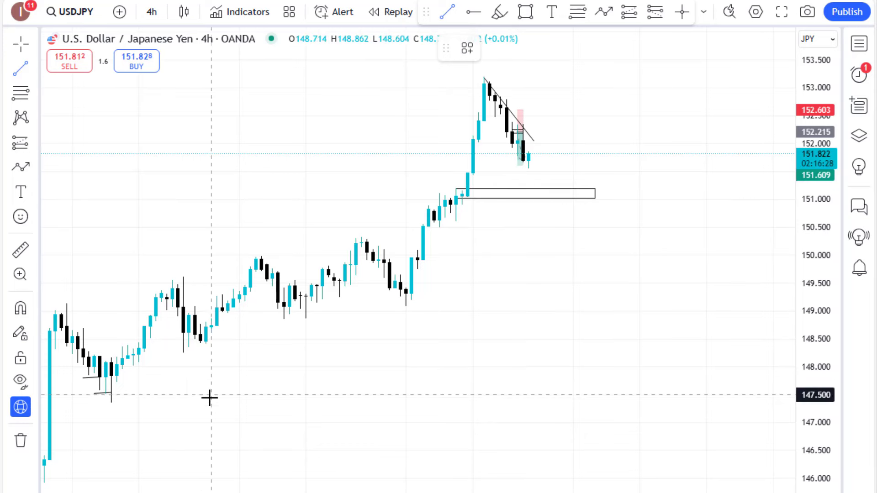
left_click(128, 365)
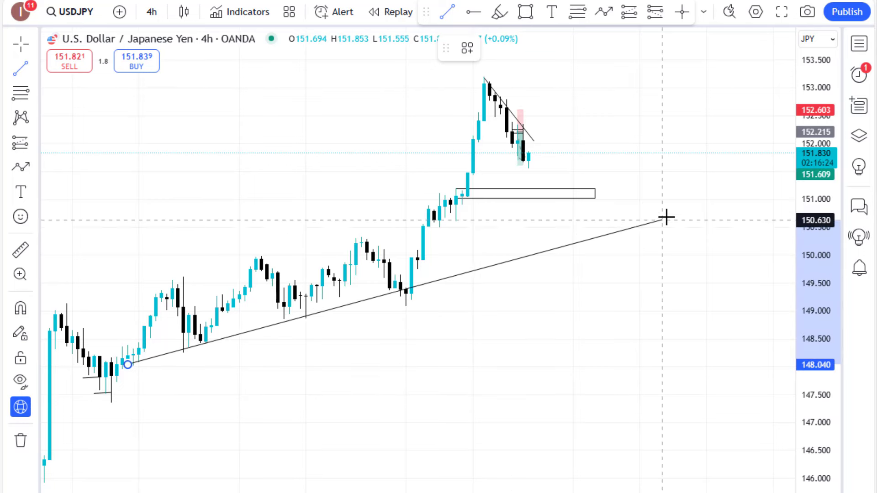
left_click(711, 207)
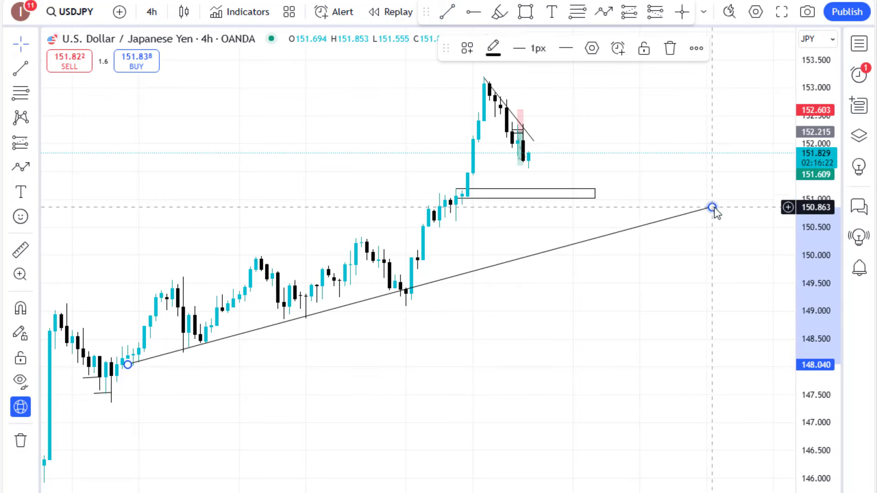
left_click(618, 281)
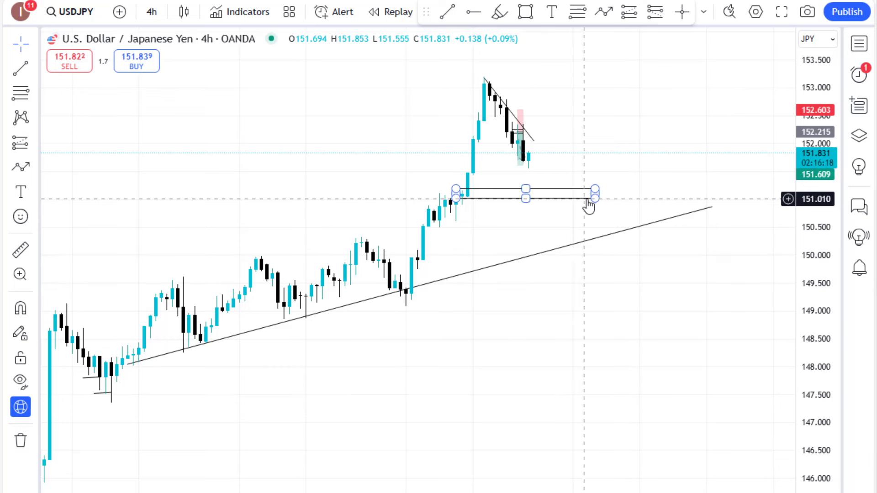
Extend the existing zone down to about 150.875, and draw a rectangle zone from the last swing low, about 149.53 to 149.32.
left_click_drag(592, 198, 612, 207)
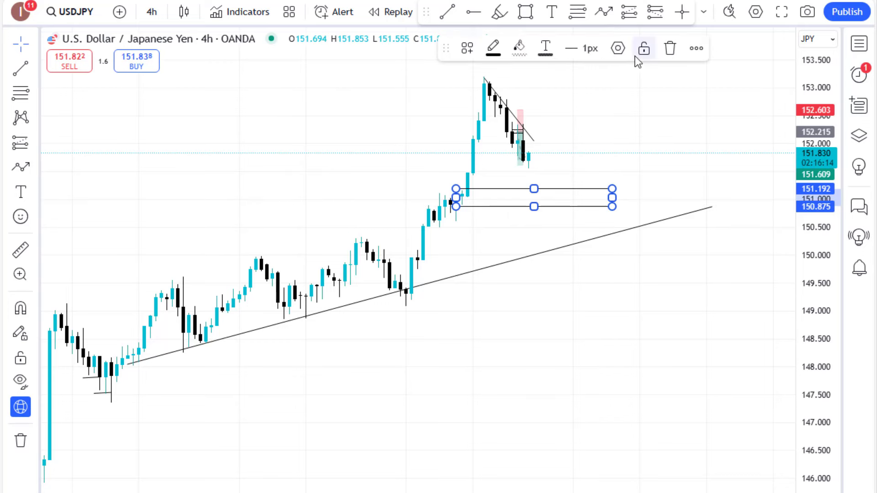
left_click(526, 11)
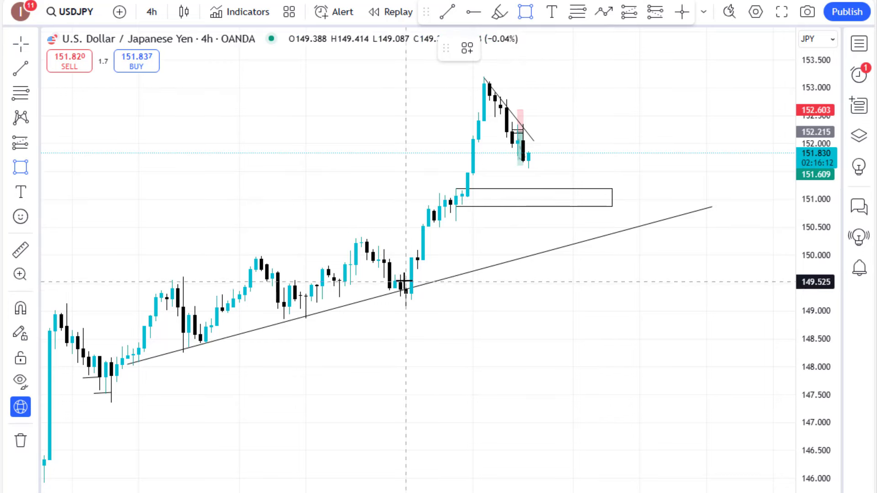
left_click_drag(404, 281, 701, 293)
left_click(586, 298)
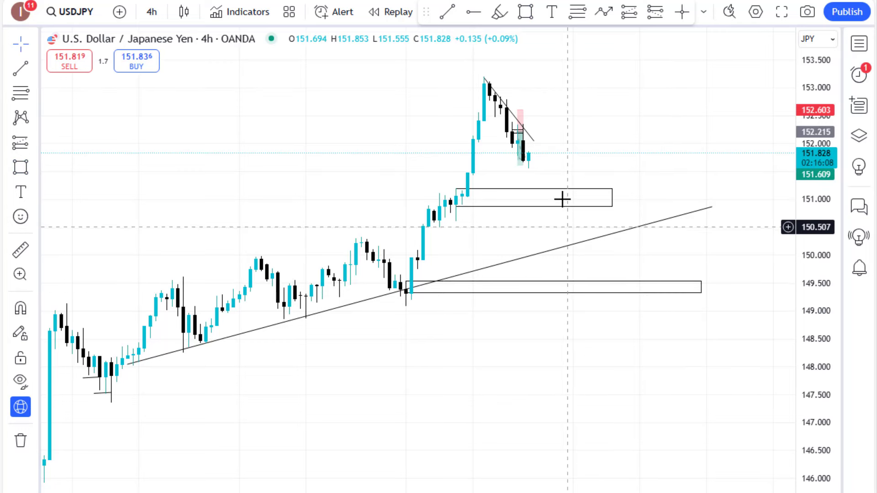
Draw a Fibonacci retracement over the last upward leg, from about 149.18 to 153.17, and delete it.
left_click(10, 90)
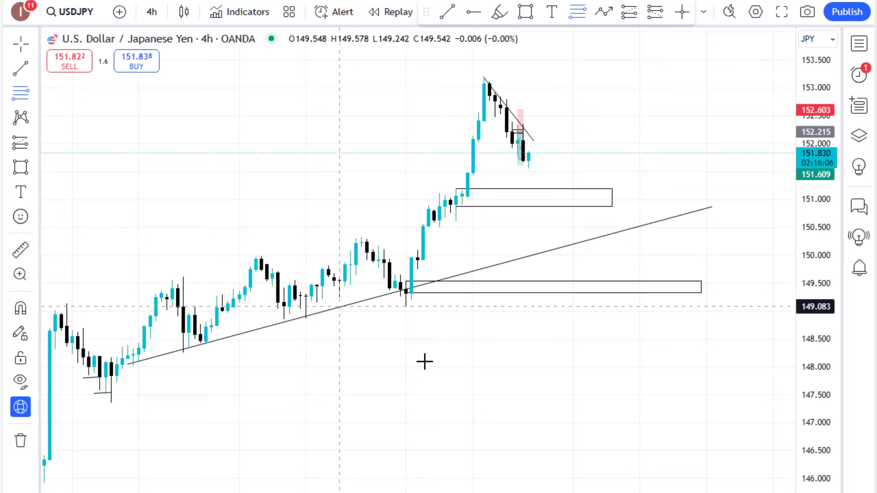
left_click(405, 301)
left_click(578, 78)
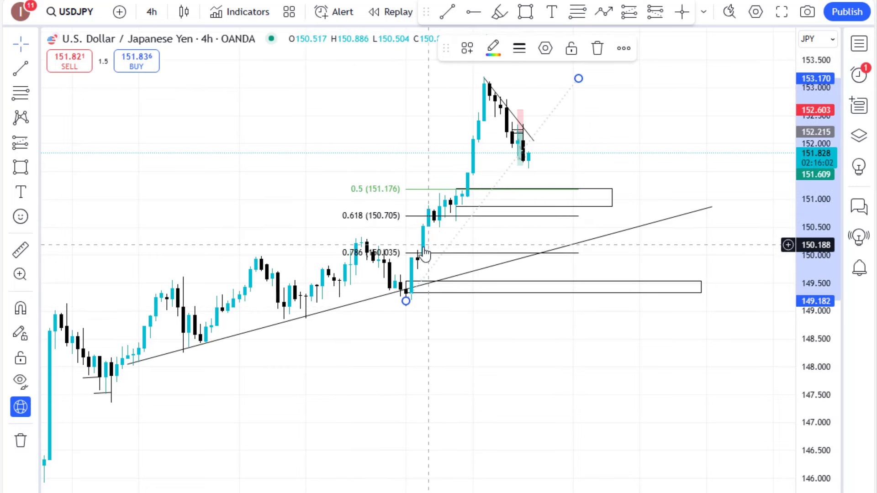
left_click(599, 50)
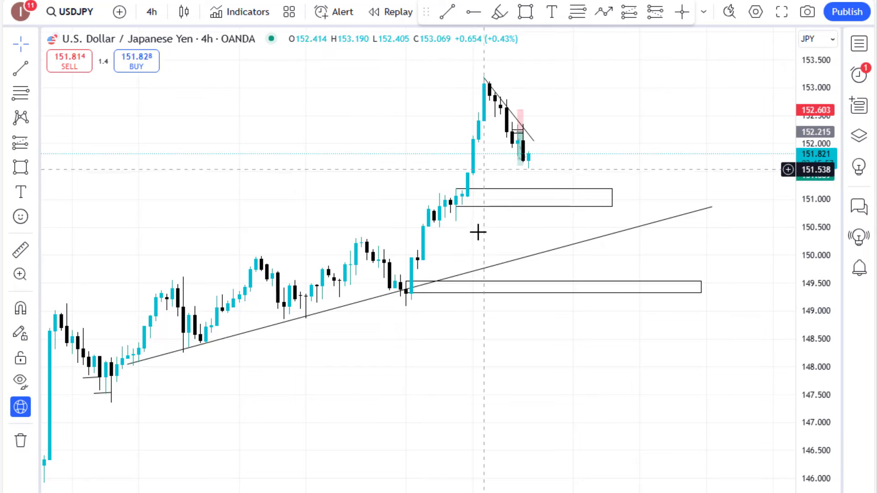
Examine the 4-hour pullback from the swing high, comparing the short position with the falling trend line and the zones below.
scroll(525, 388, "up", 1)
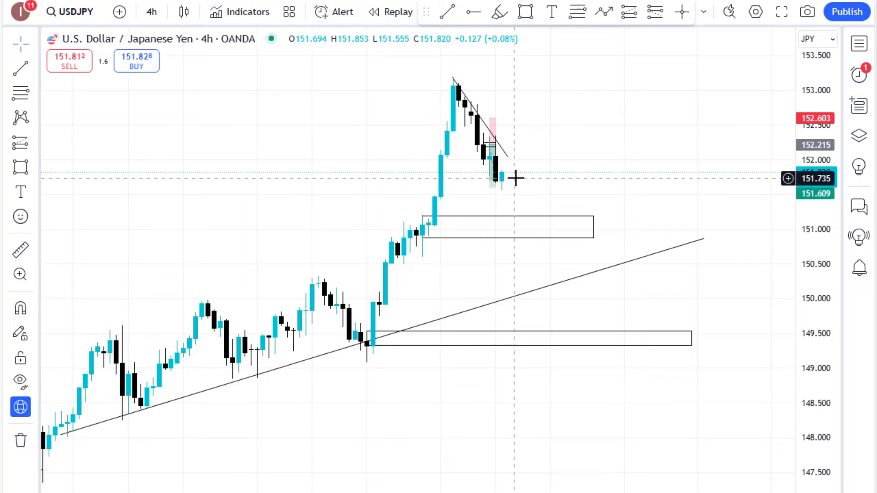
left_click_drag(567, 179, 464, 176)
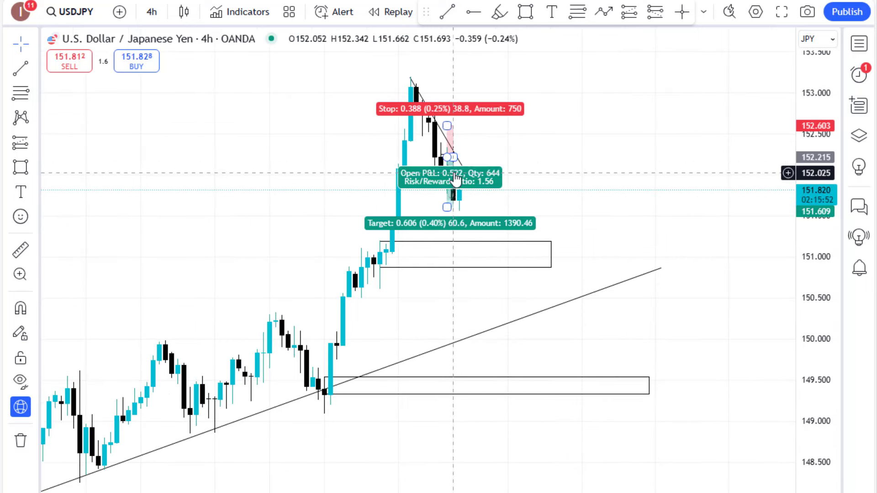
scroll(463, 245, "down", 3)
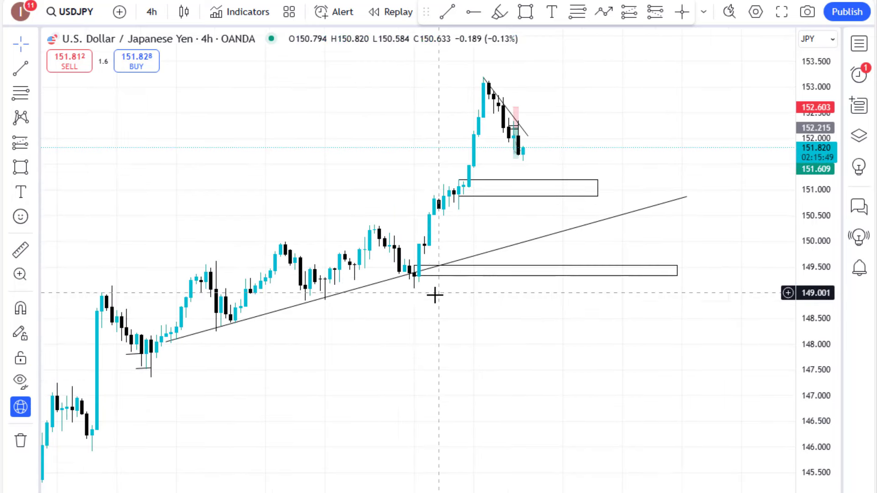
left_click(468, 180)
left_click(486, 84)
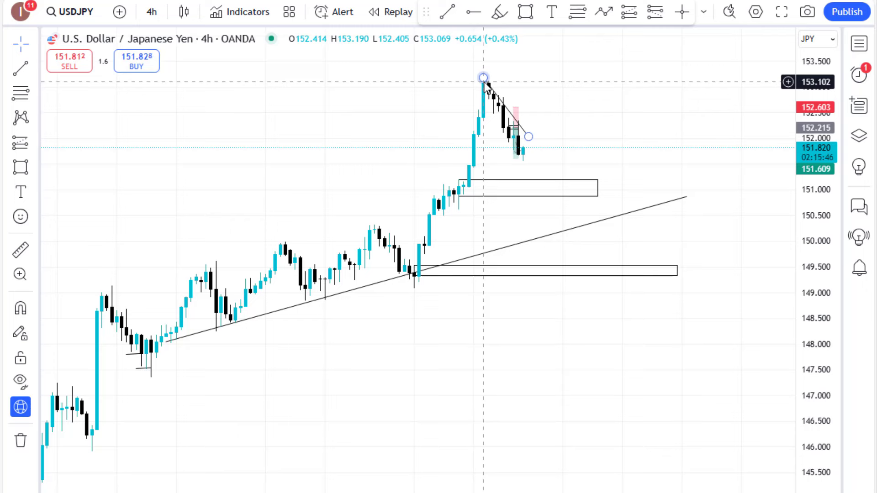
left_click(484, 72)
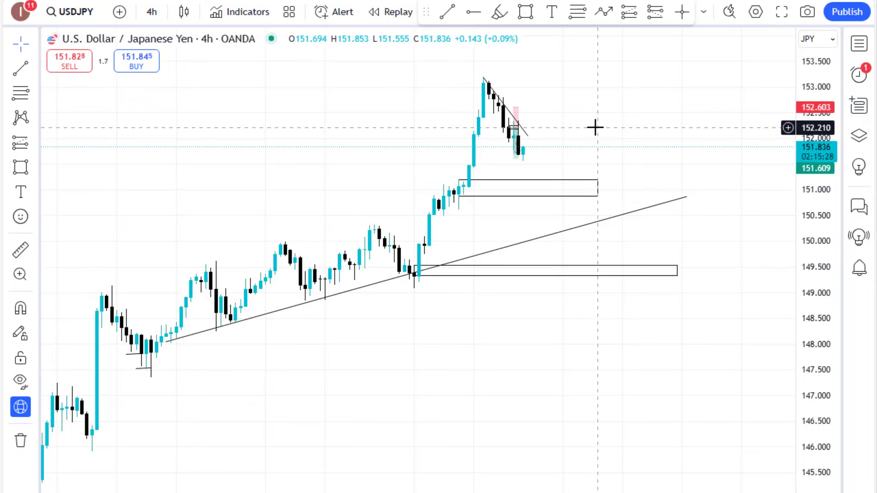
scroll(595, 128, "up", 1)
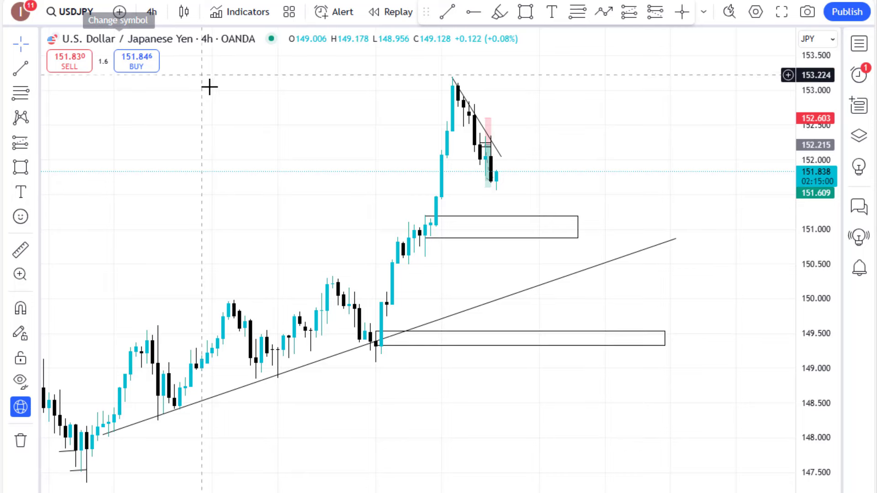
scroll(191, 92, "up", 1)
Switch to the 15-minute timeframe and examine the downtrend line, the short position's entry zone and the earlier rally.
left_click(151, 11)
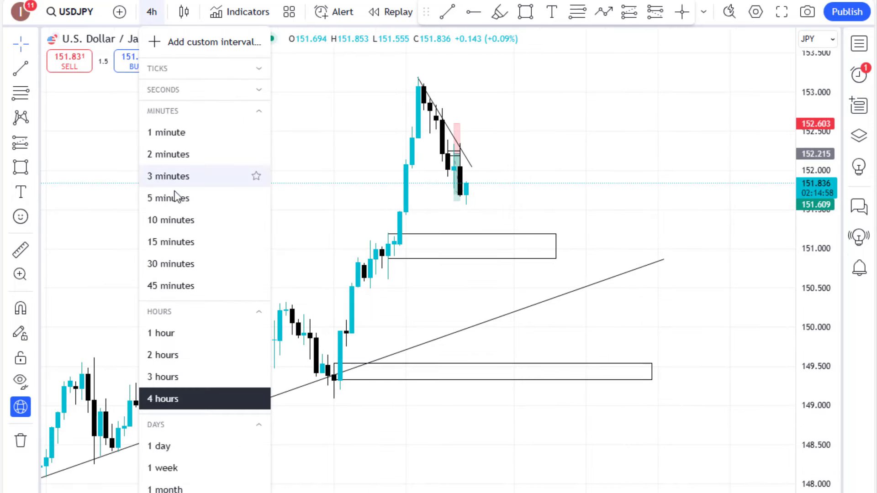
left_click(169, 244)
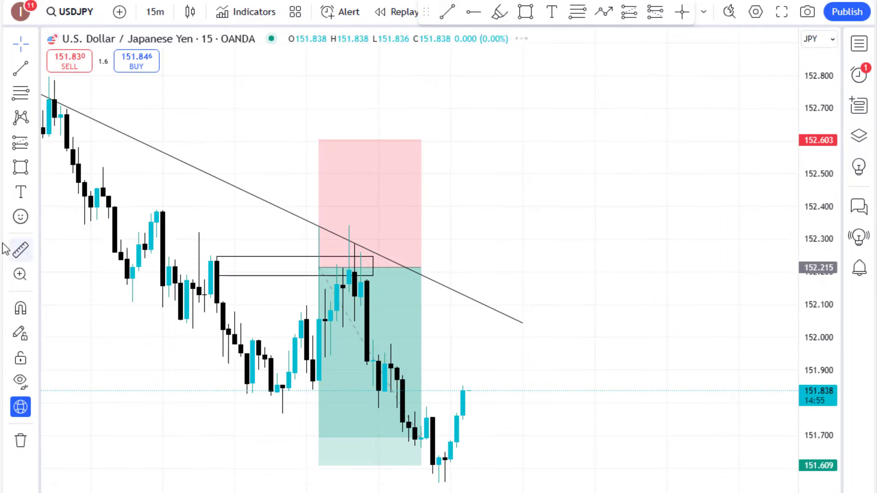
scroll(670, 258, "down", 2)
scroll(352, 176, "down", 1)
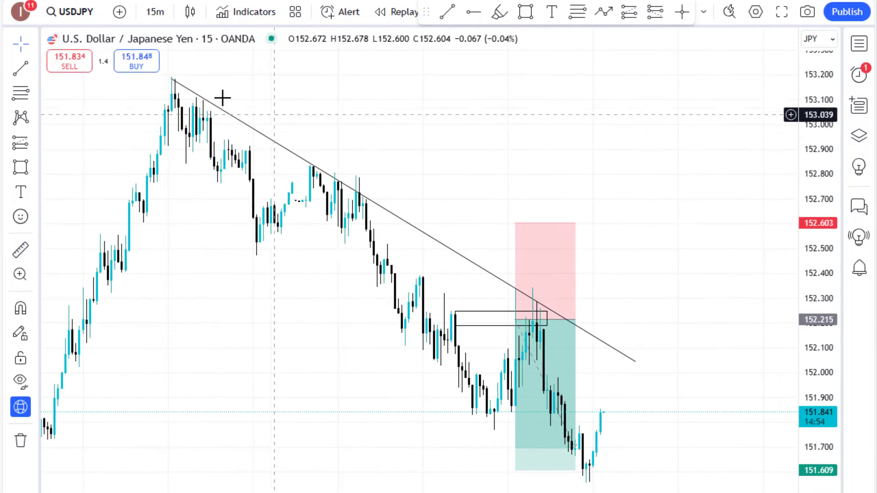
scroll(574, 149, "left", 5)
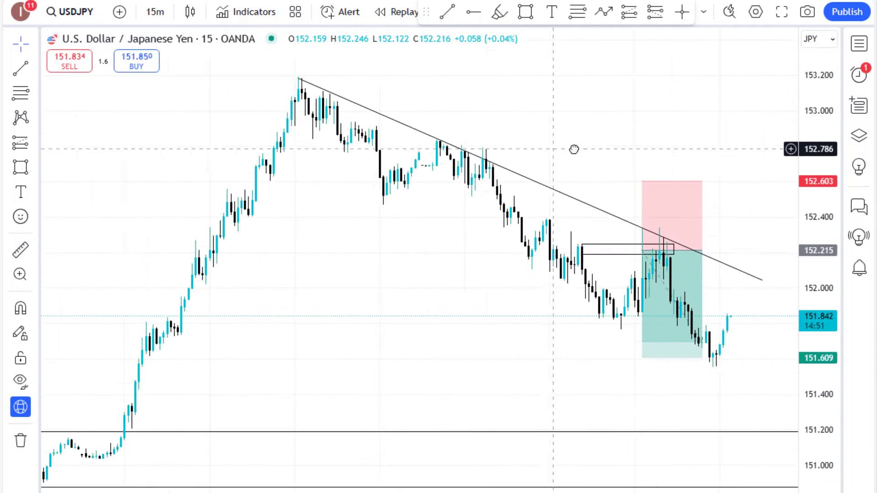
scroll(379, 316, "up", 2)
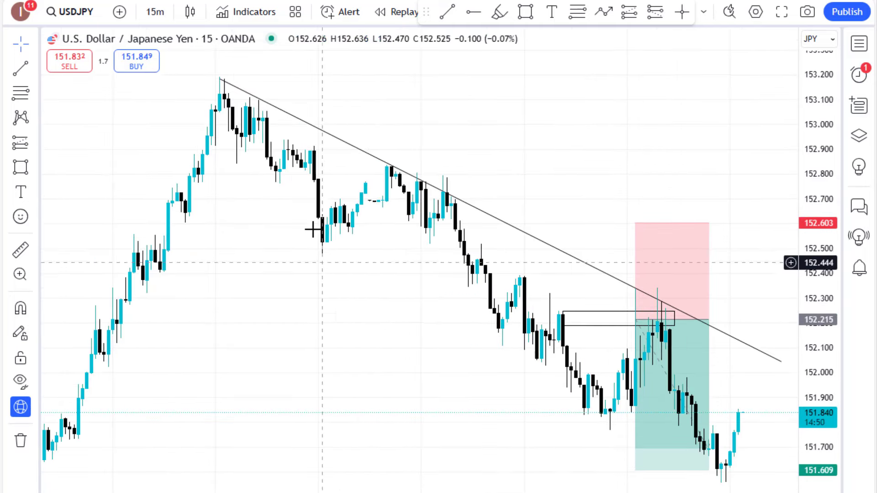
scroll(359, 292, "left", 8)
scroll(194, 171, "down", 4)
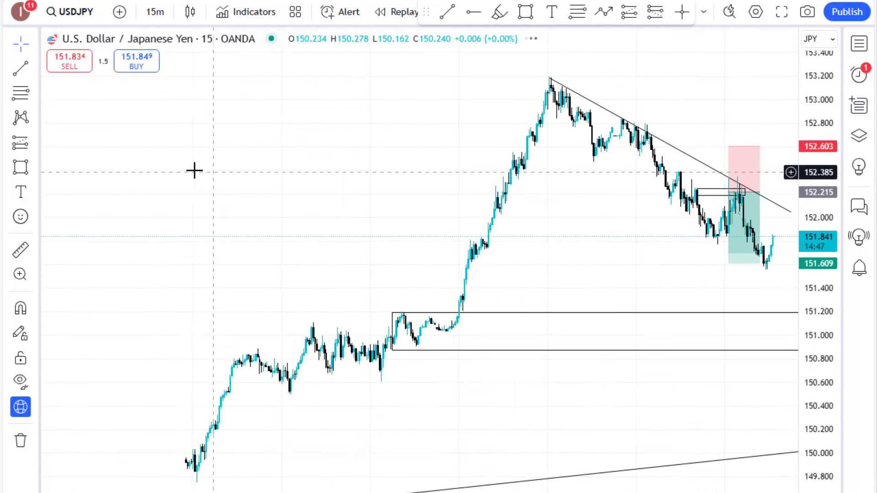
Switch to the 4-hour timeframe and draw a rectangle from the swing high at about 153.09 down to about 149.46.
left_click(154, 12)
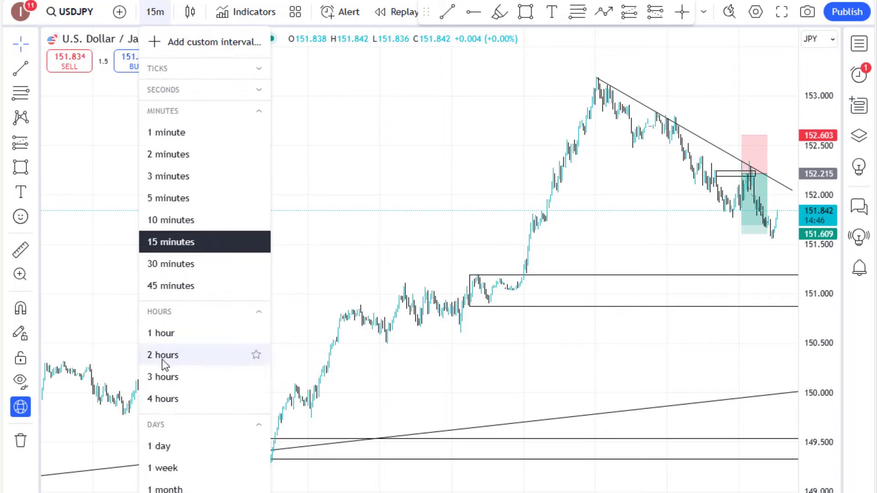
left_click(165, 398)
scroll(391, 323, "up", 3)
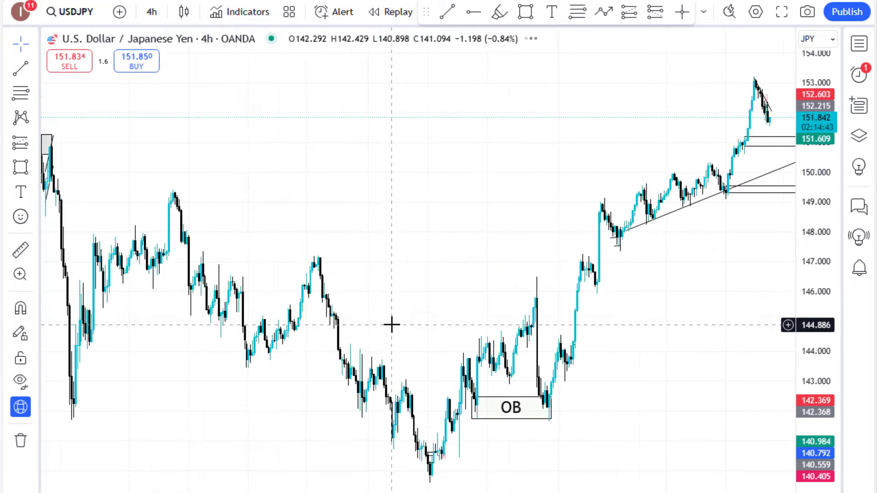
scroll(206, 333, "right", 8)
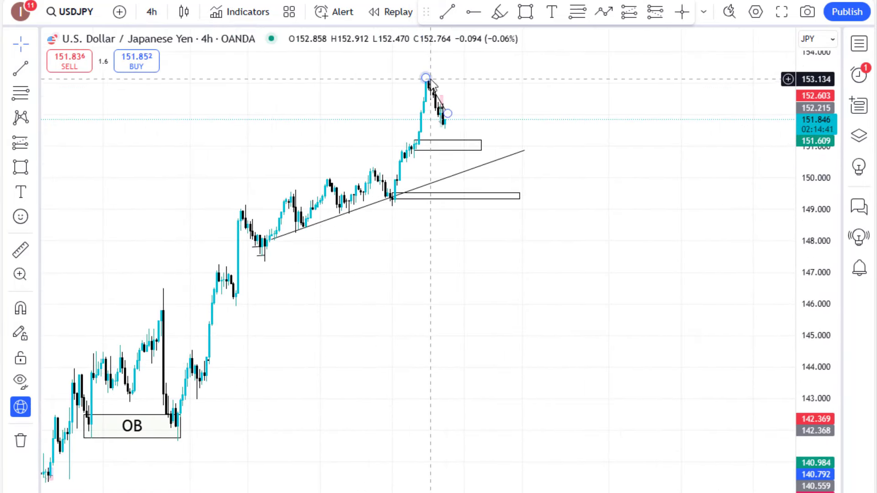
left_click(35, 167)
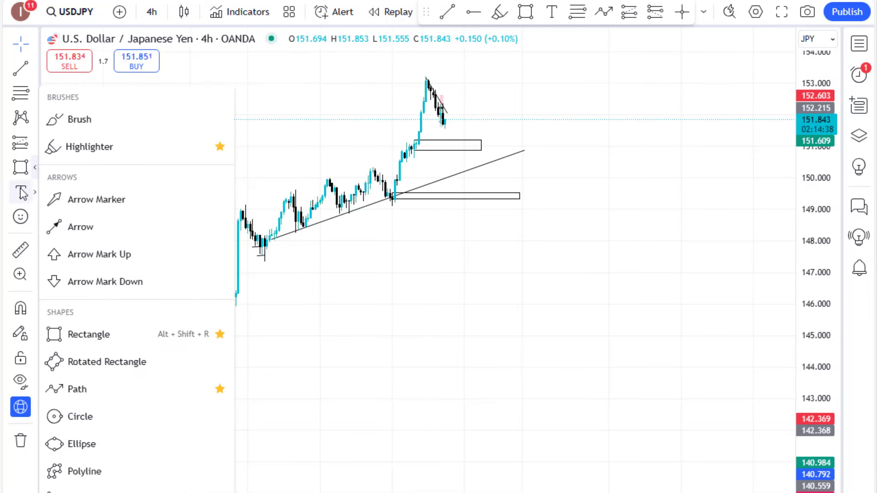
key("alt+shift+r")
left_click(428, 80)
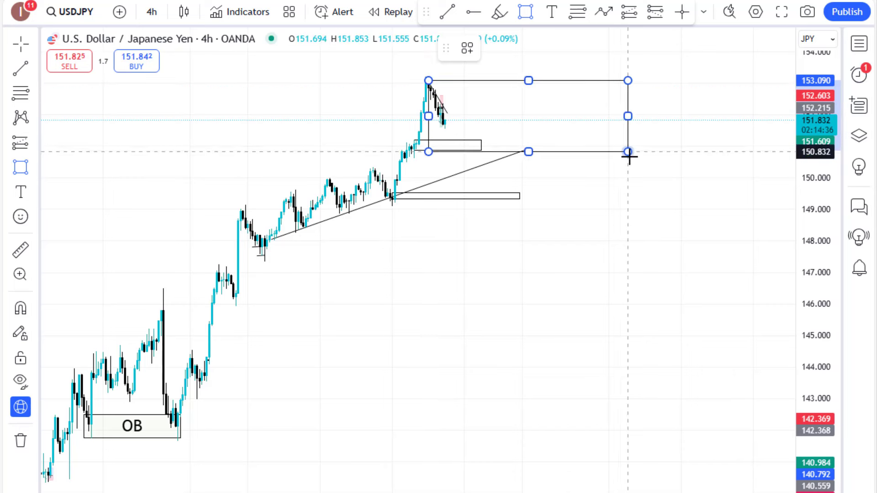
left_click(566, 196)
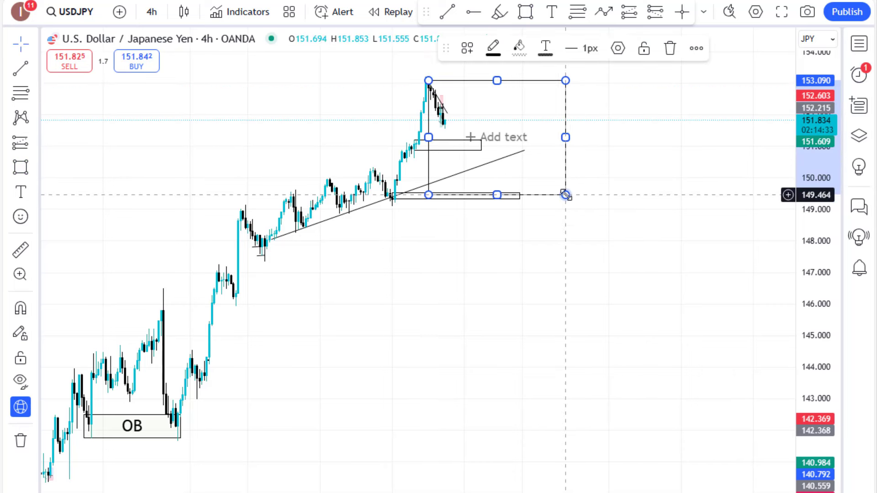
Fill the new pullback rectangle with cyan at a low opacity so that the candles stay readable.
left_click(519, 47)
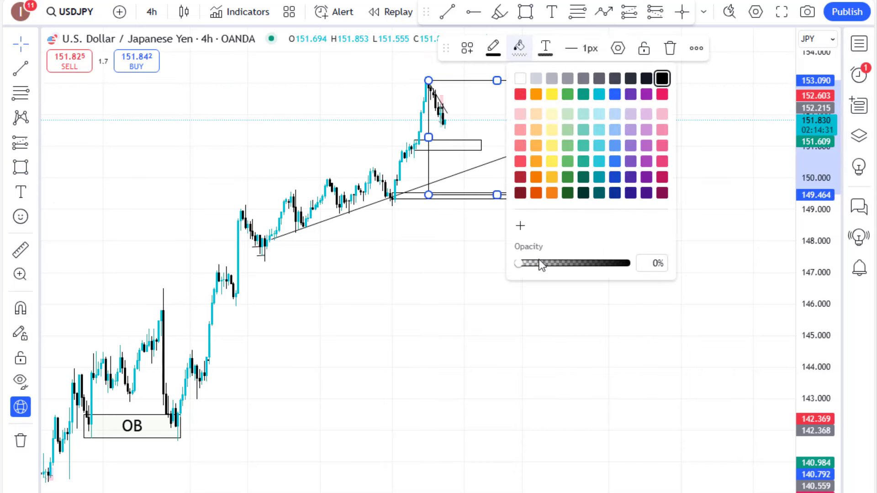
left_click(599, 95)
left_click(544, 184)
left_click(519, 47)
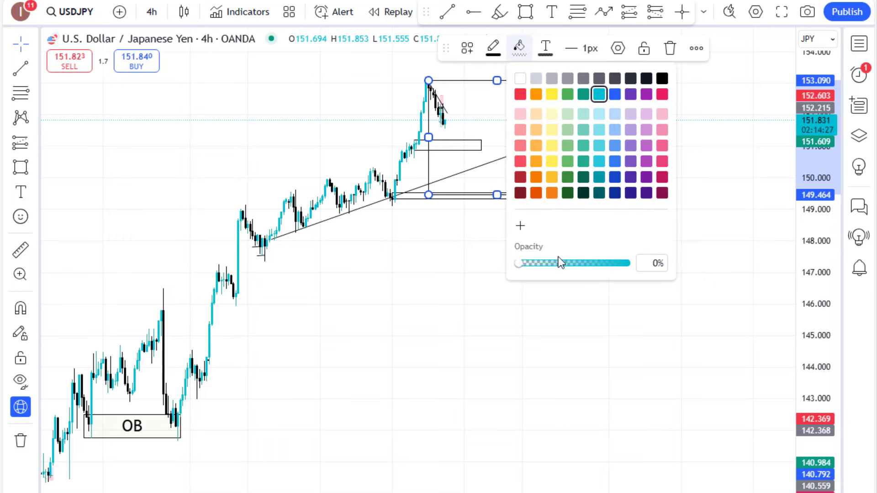
left_click_drag(533, 262, 541, 265)
left_click(519, 291)
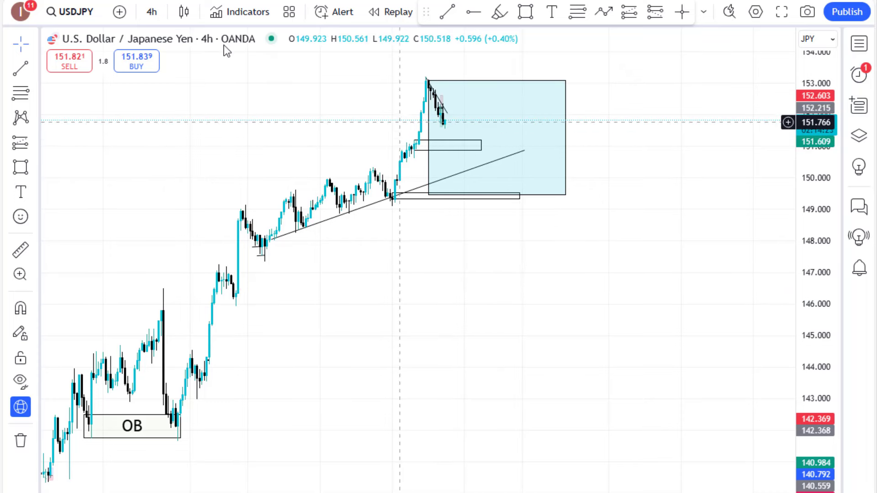
Switch to the 15-minute timeframe and examine the downtrend inside the shaded area, the trend line touches and the short position's entry zone.
left_click(151, 11)
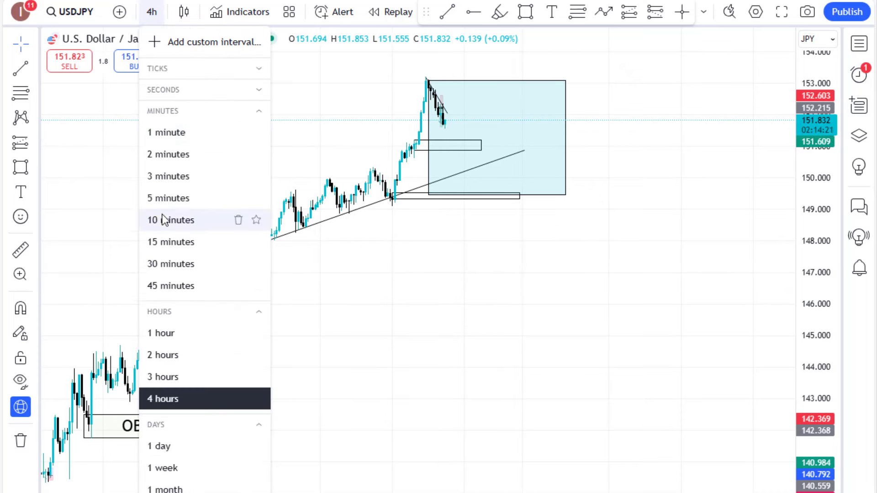
left_click(166, 242)
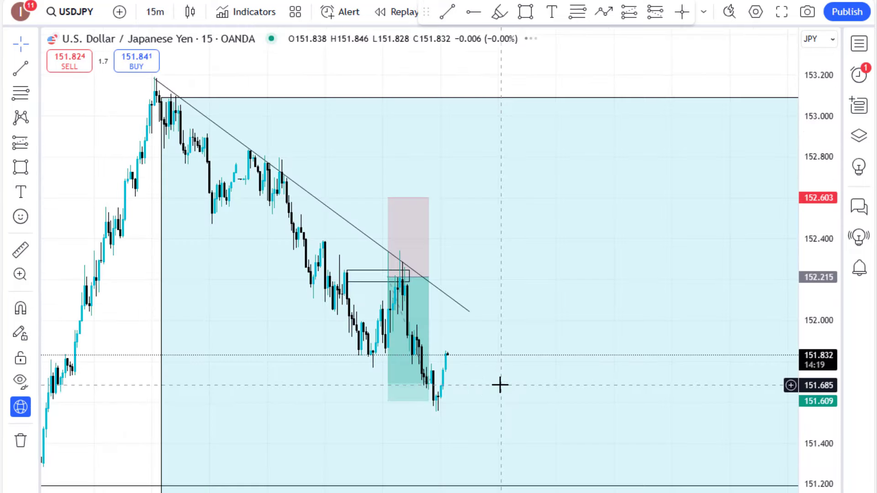
scroll(135, 260, "up", 3)
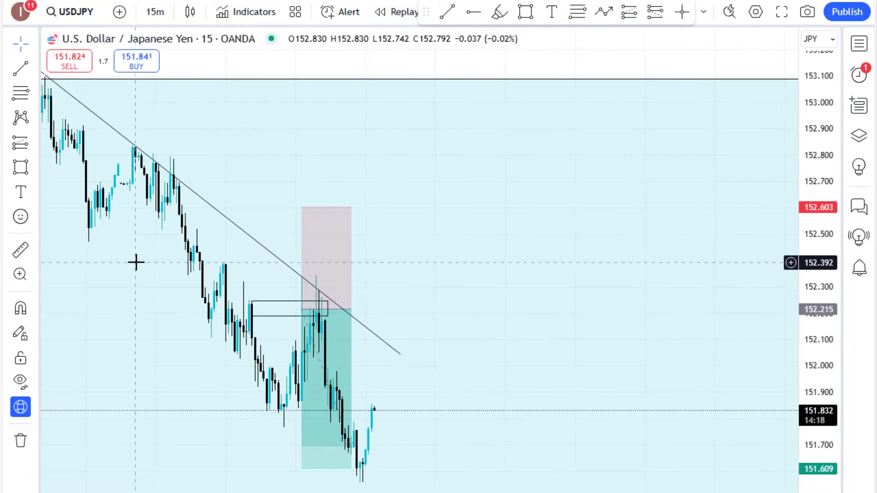
left_click_drag(124, 278, 294, 102)
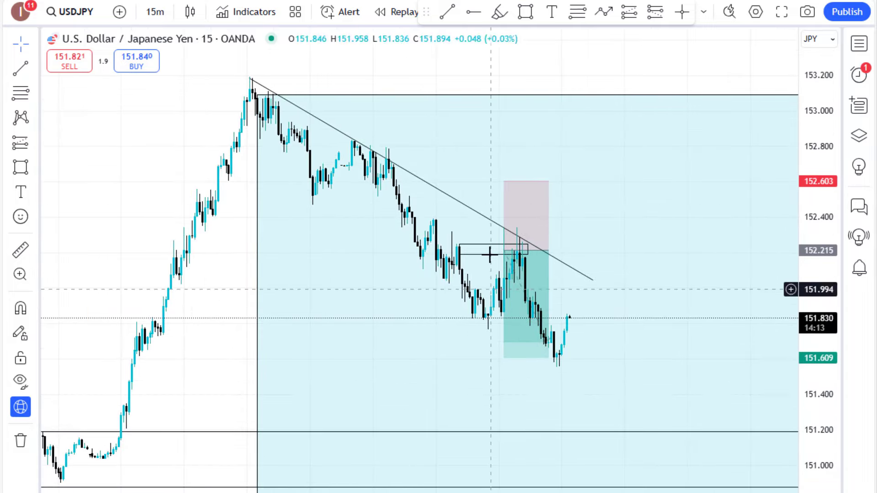
scroll(534, 402, "up", 1)
scroll(532, 402, "up", 1)
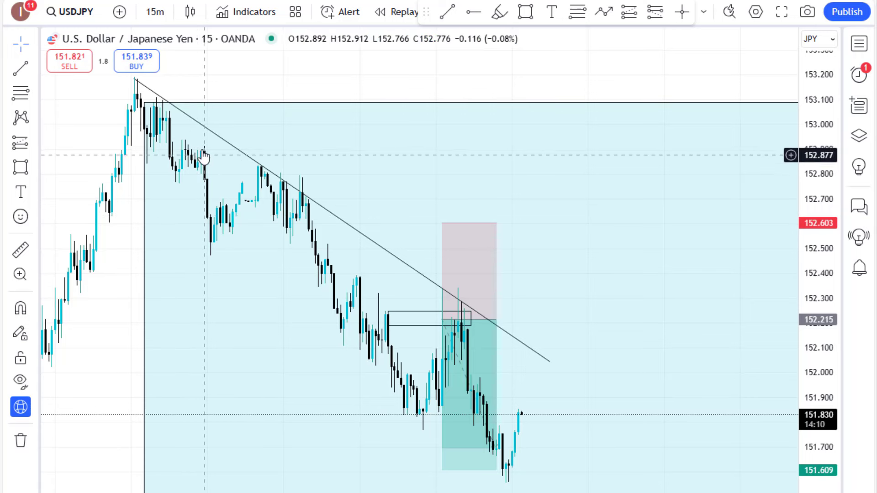
scroll(211, 157, "up", 1)
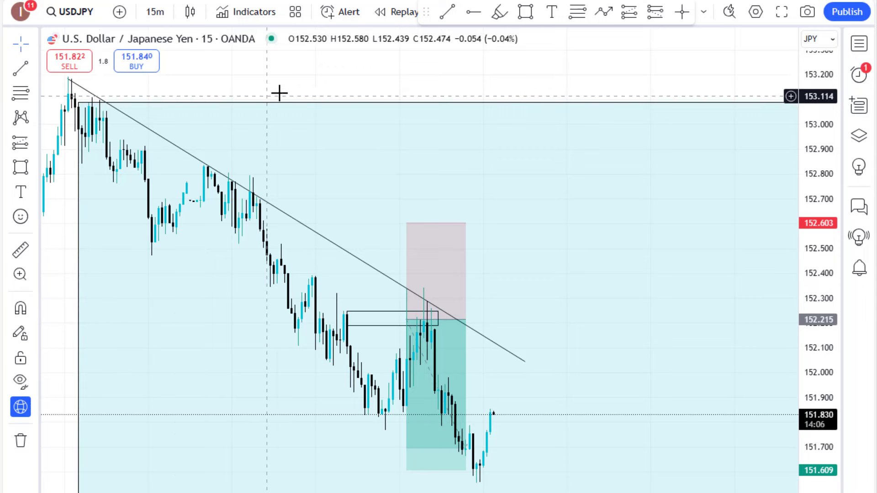
scroll(329, 86, "left", 5)
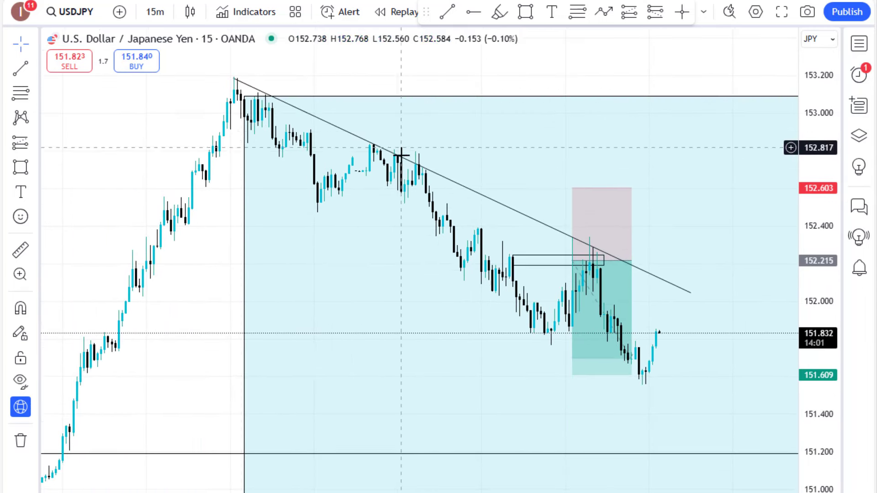
scroll(408, 153, "up", 1)
scroll(409, 150, "up", 1)
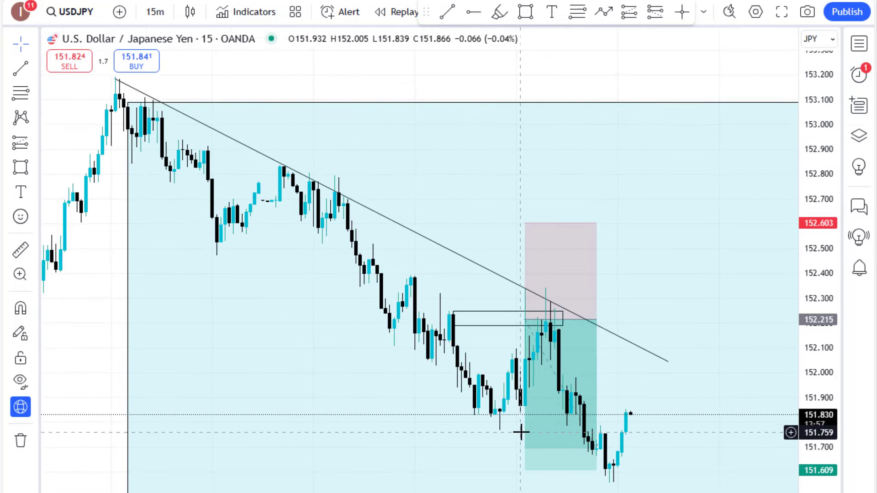
scroll(520, 433, "up", 1)
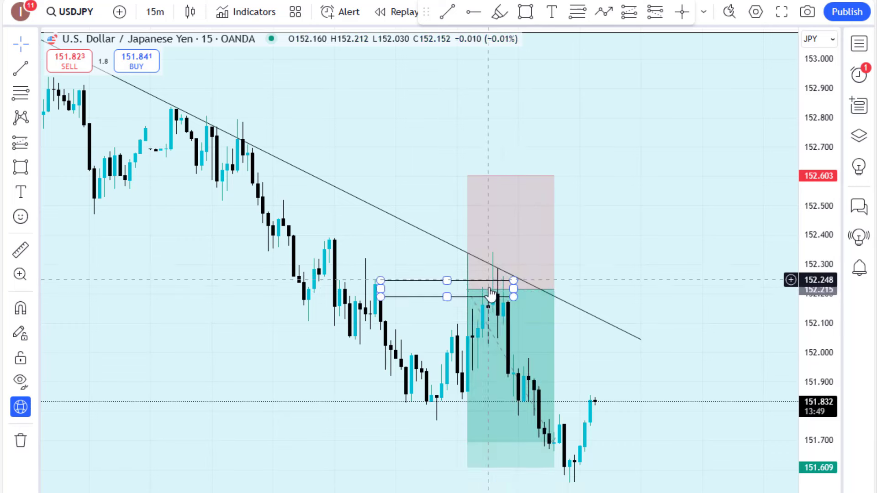
Measure the drop from about 152.23 to 151.62 beside the short position, and compare the latest candles with the falling trend line.
left_click(20, 250)
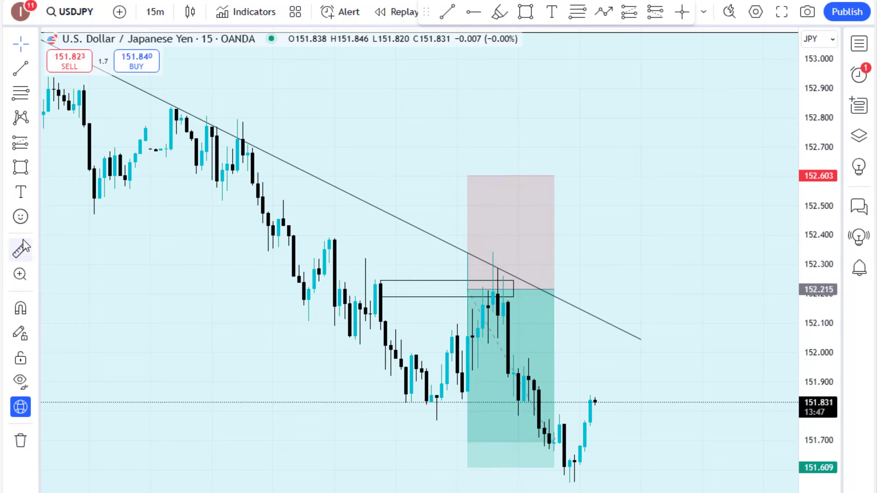
left_click(528, 286)
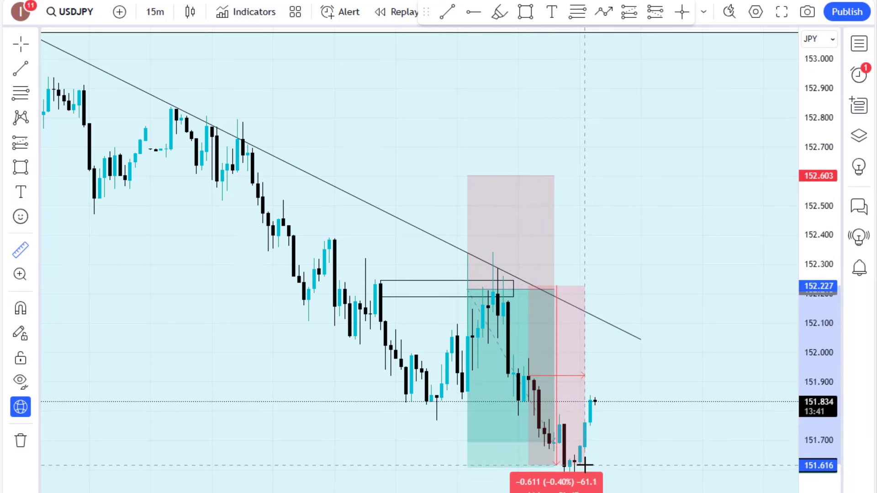
left_click(591, 231)
scroll(592, 205, "down", 3)
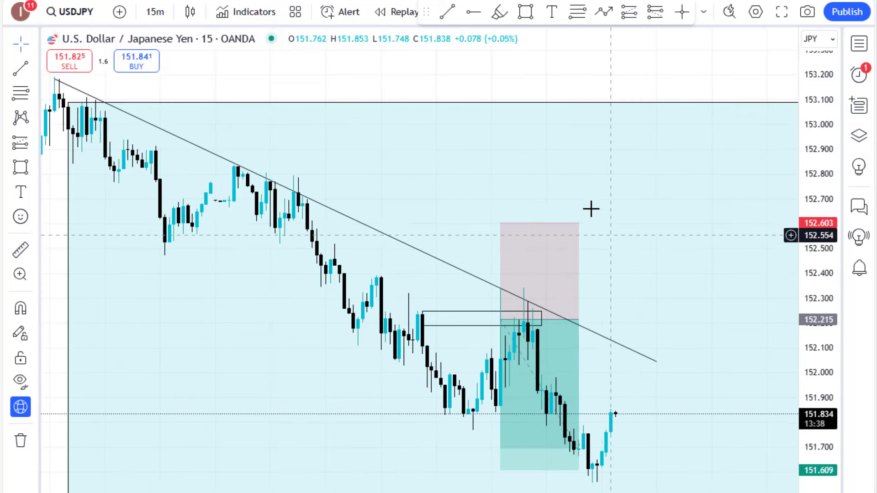
left_click_drag(702, 270, 556, 257)
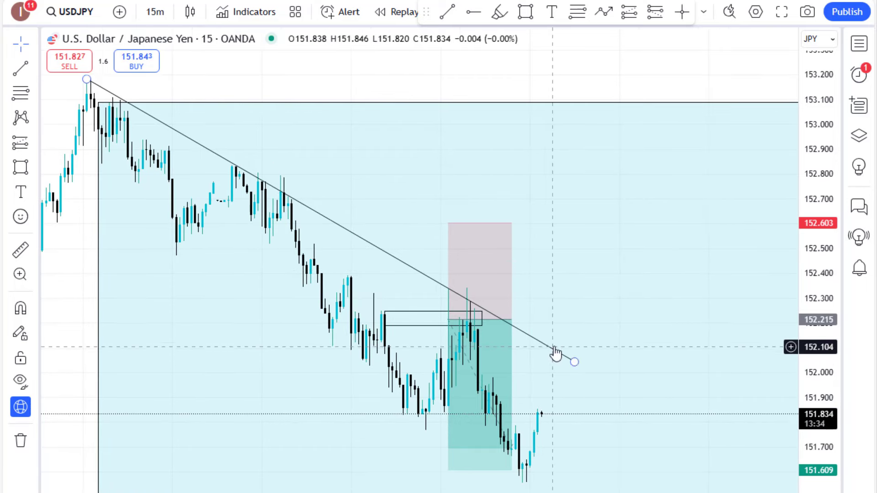
scroll(554, 346, "down", 2)
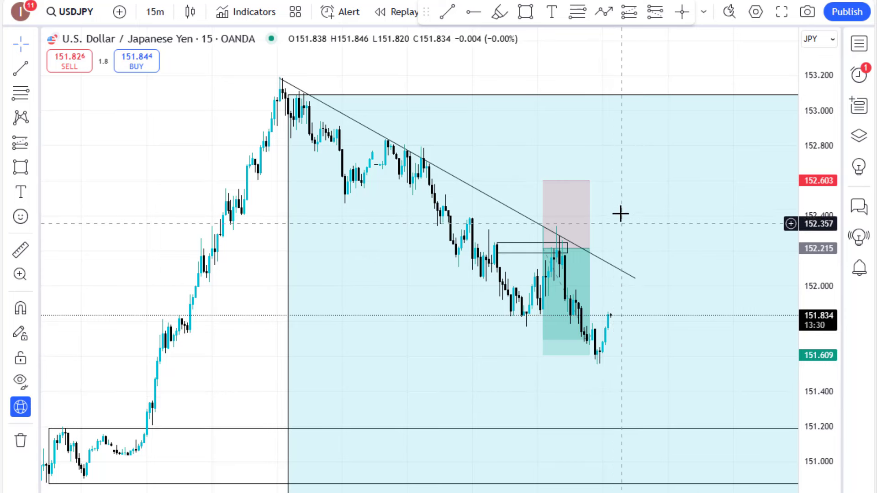
scroll(602, 372, "down", 1)
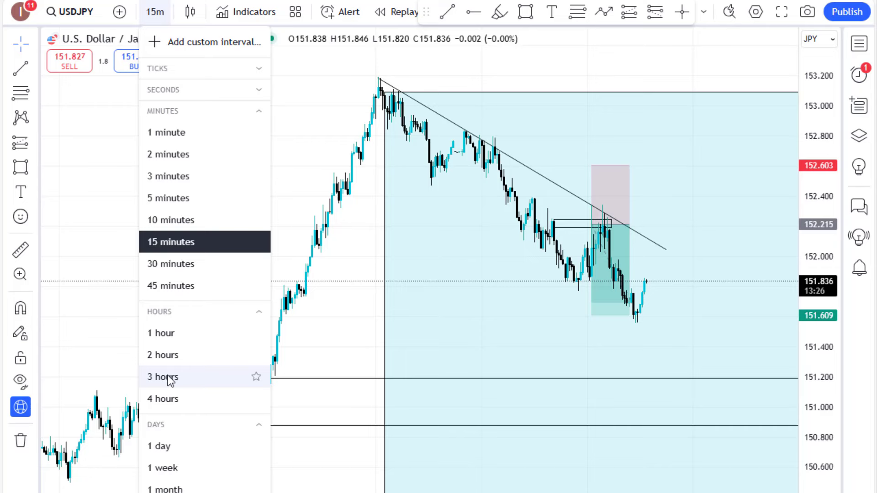
Compare the pullback on the 1-hour and 5-minute timeframes, and return to the 1-hour chart.
left_click(167, 333)
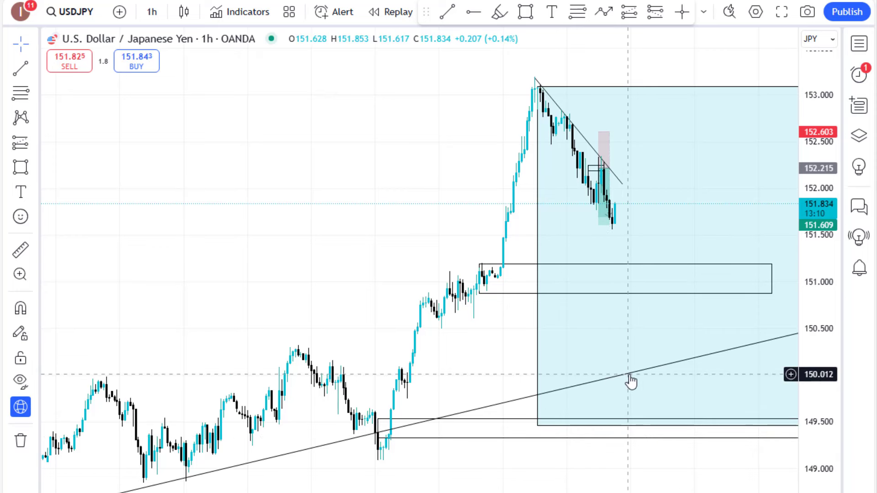
scroll(504, 398, "up", 2)
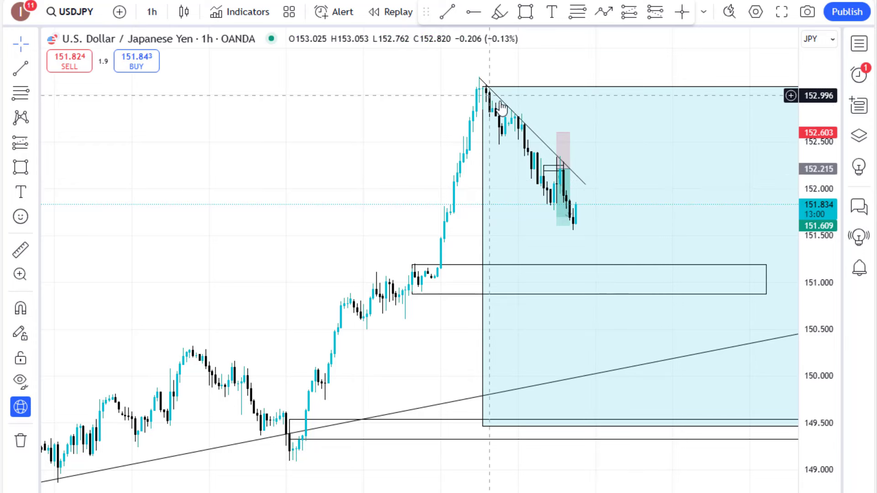
left_click(161, 13)
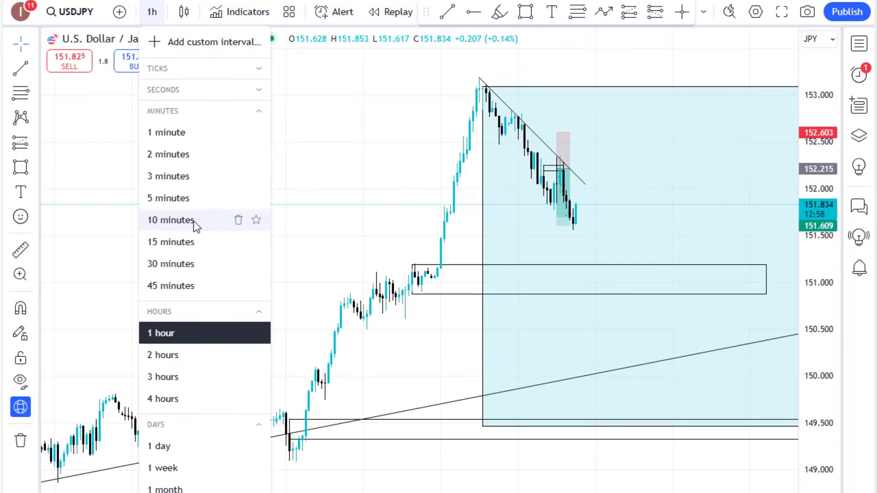
left_click(168, 198)
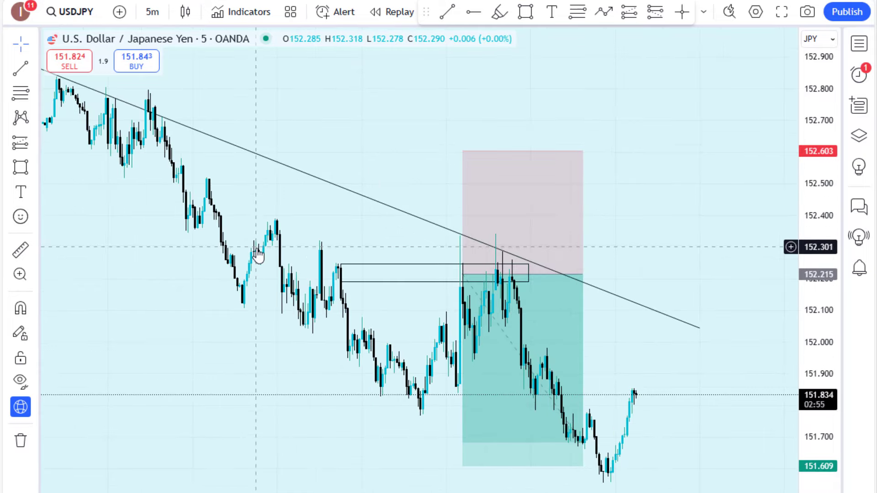
left_click(152, 12)
left_click(171, 333)
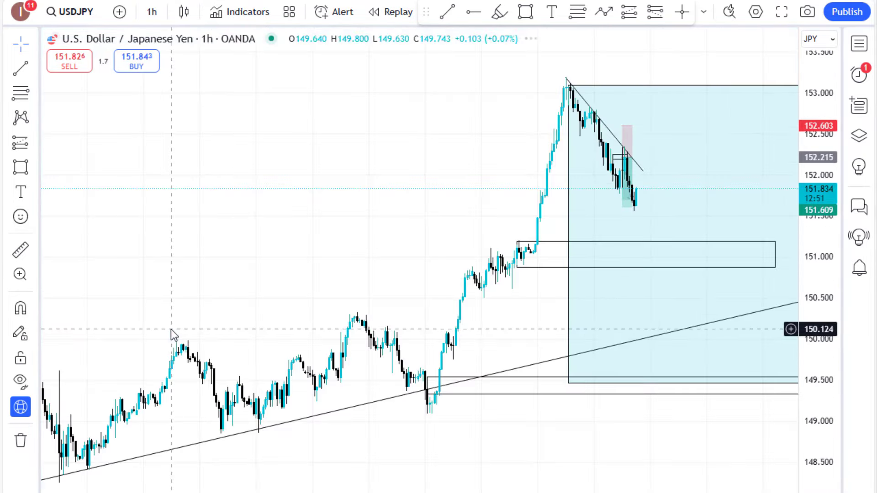
Examine the 1-hour pullback in the shaded area against the preceding rally, the zones below and the rising trend line.
left_click(549, 261)
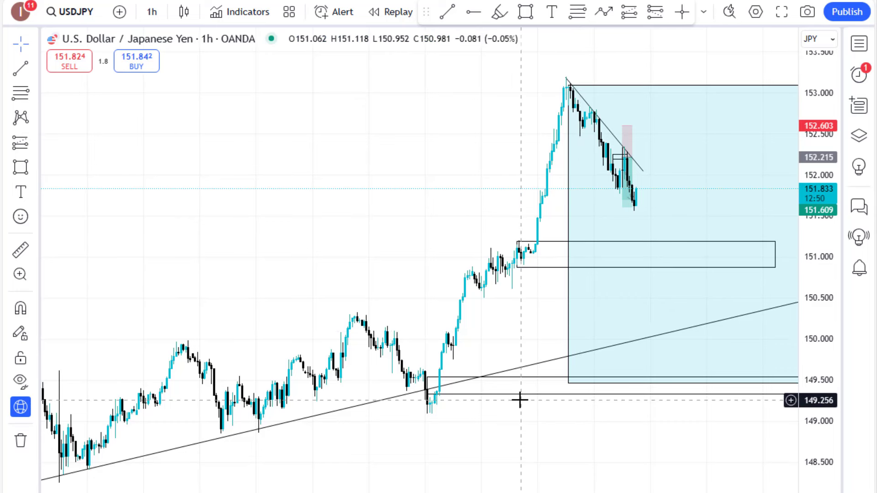
scroll(499, 418, "down", 1)
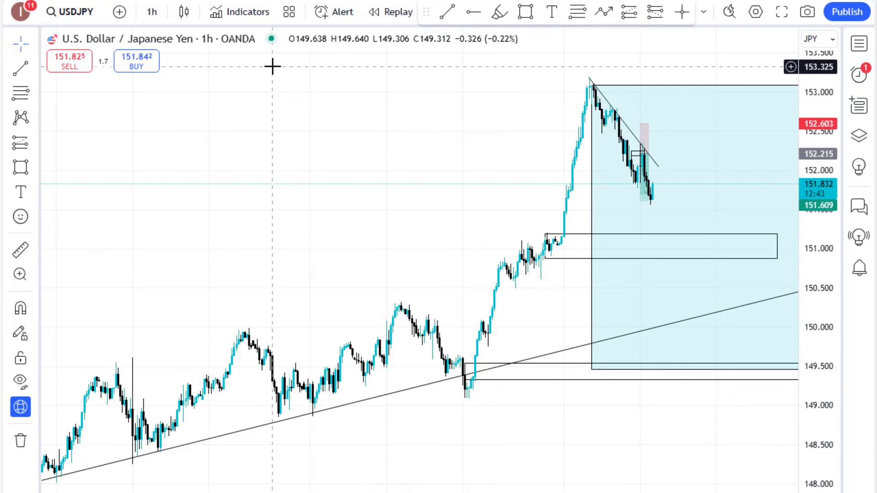
scroll(315, 96, "up", 1)
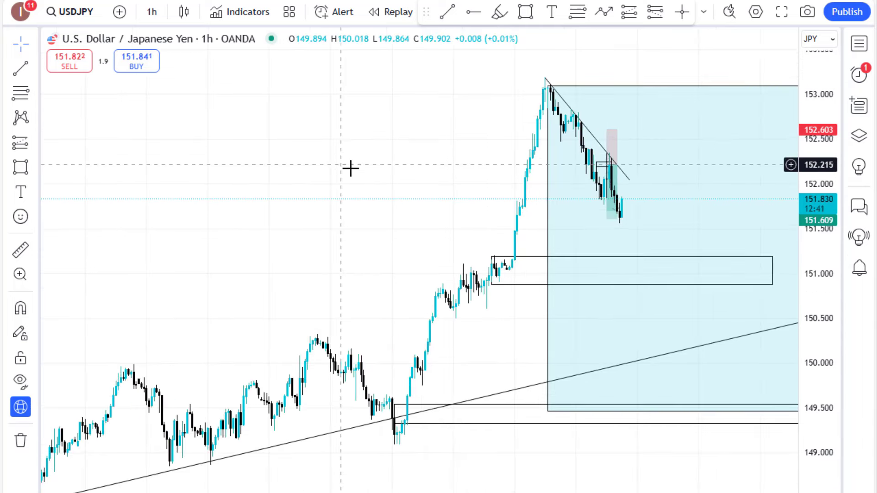
scroll(352, 170, "up", 1)
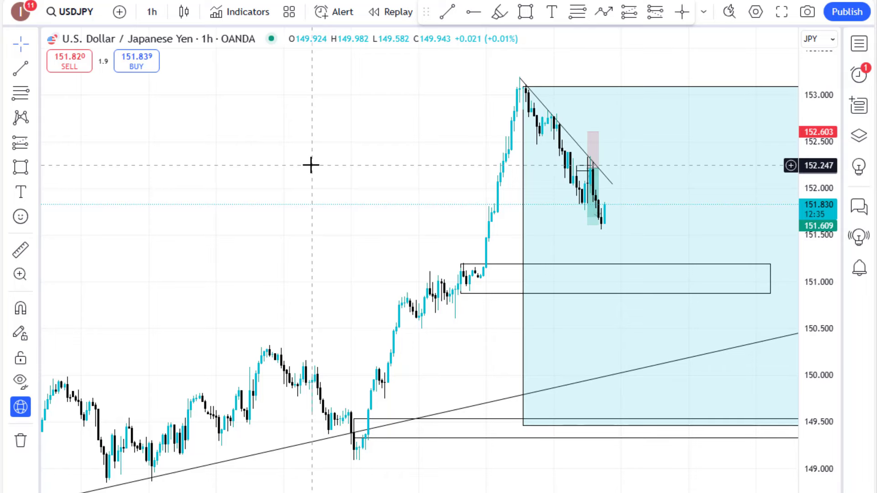
scroll(311, 165, "up", 1)
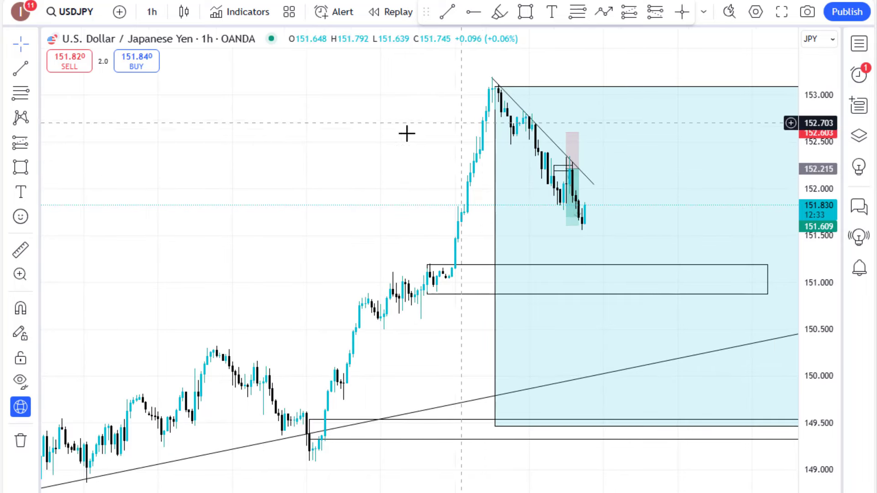